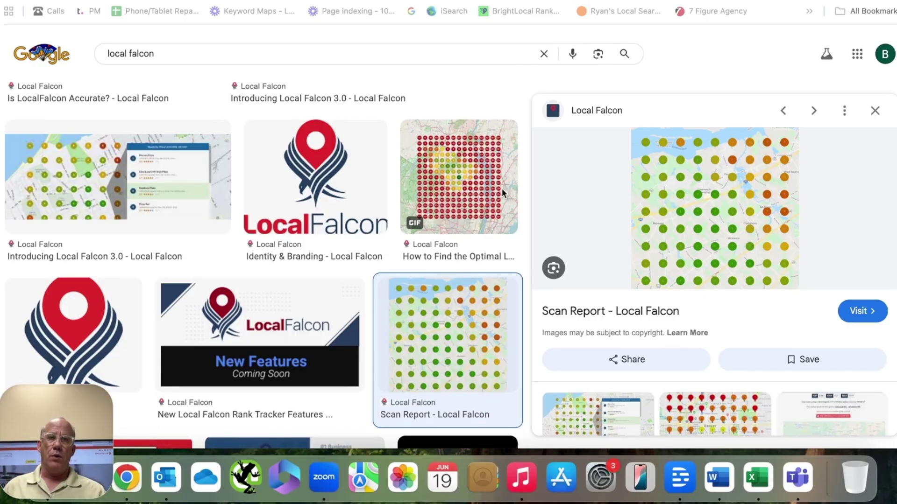
# Open Local Falcon's article on finding the optimal local scan settings from the image results and look through it
pyautogui.click(469, 201)
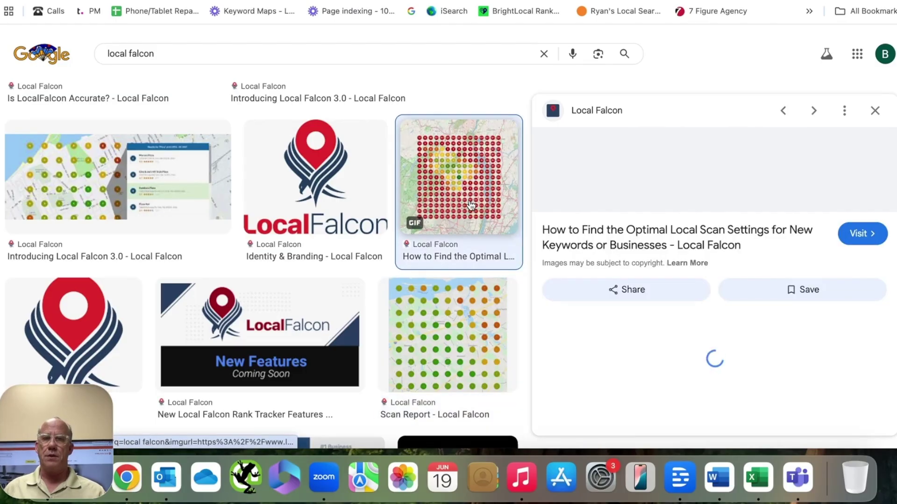
pyautogui.click(668, 241)
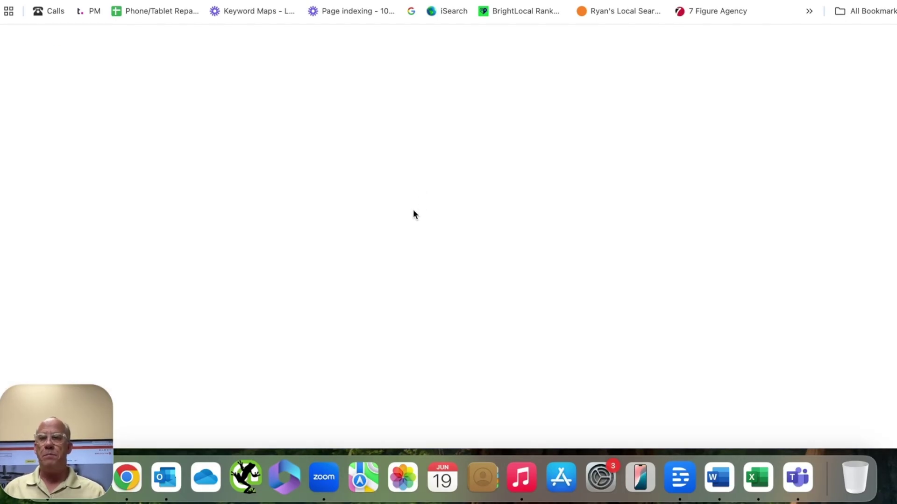
pyautogui.scroll(-5, 410, 301)
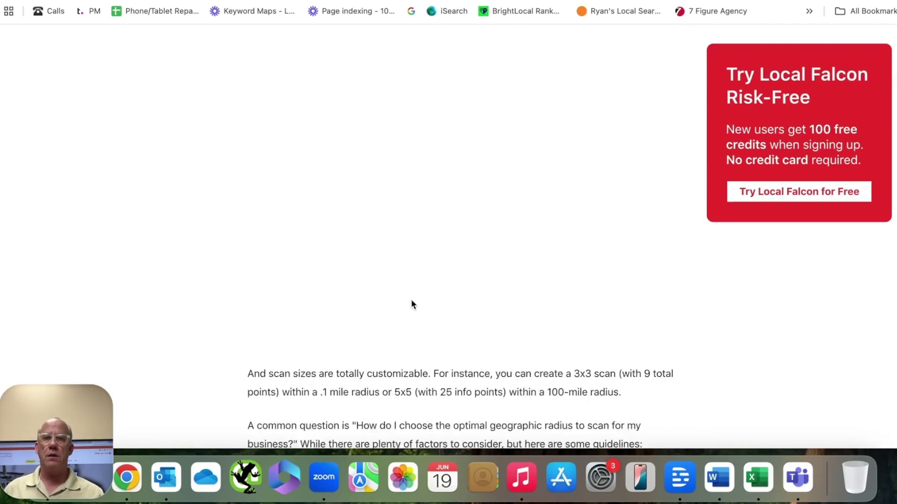
pyautogui.scroll(8, 412, 304)
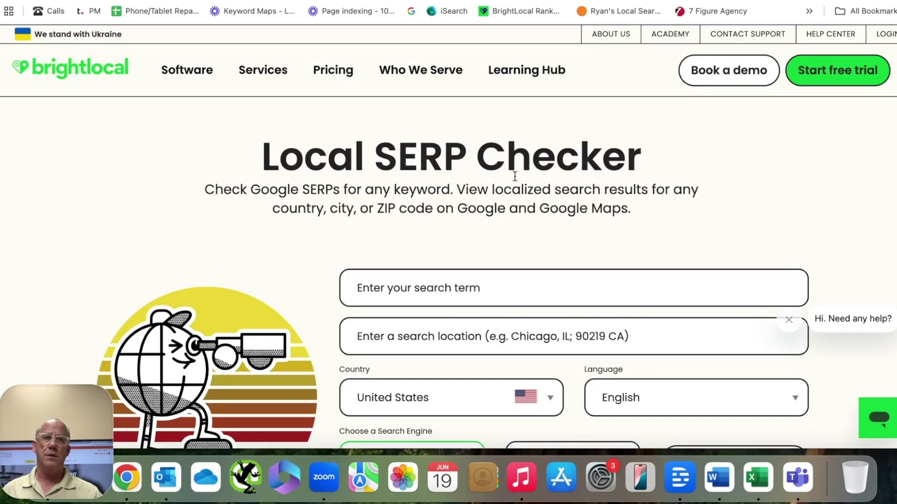
# Switch to the Google results for Helpertech Cell Phone Repair Eagan and examine the business management options and profile details
pyautogui.moveTo(555, 82)
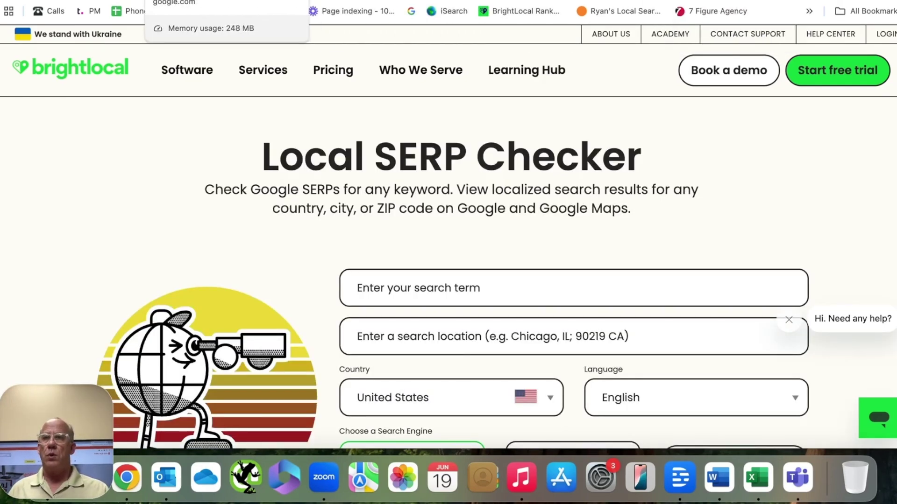
pyautogui.click(156, 2)
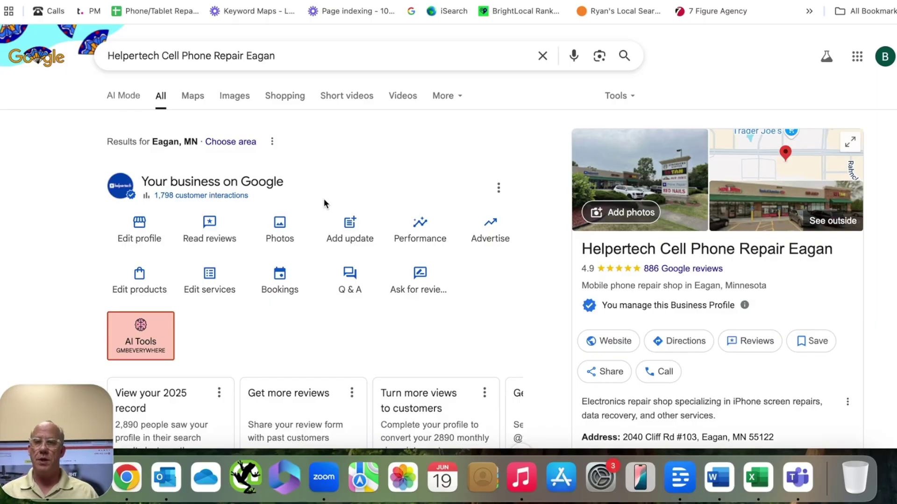
pyautogui.scroll(-2, 333, 241)
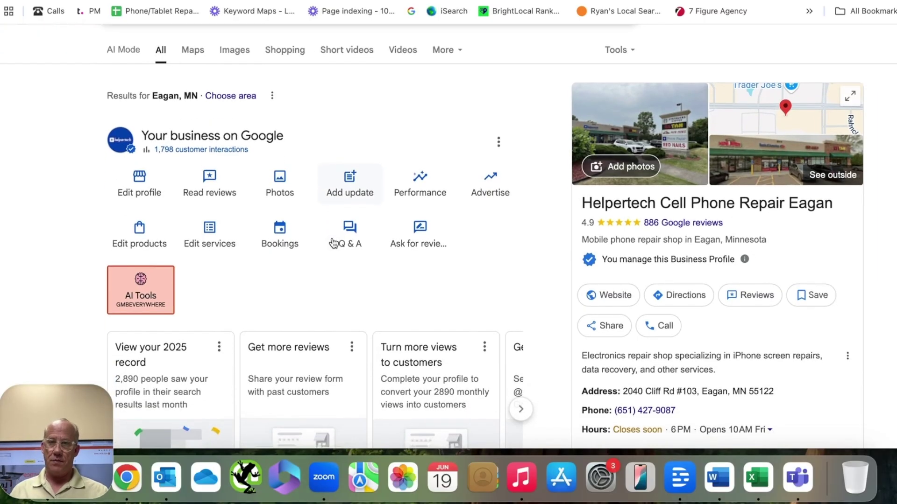
pyautogui.scroll(-3, 332, 238)
pyautogui.scroll(1, 331, 237)
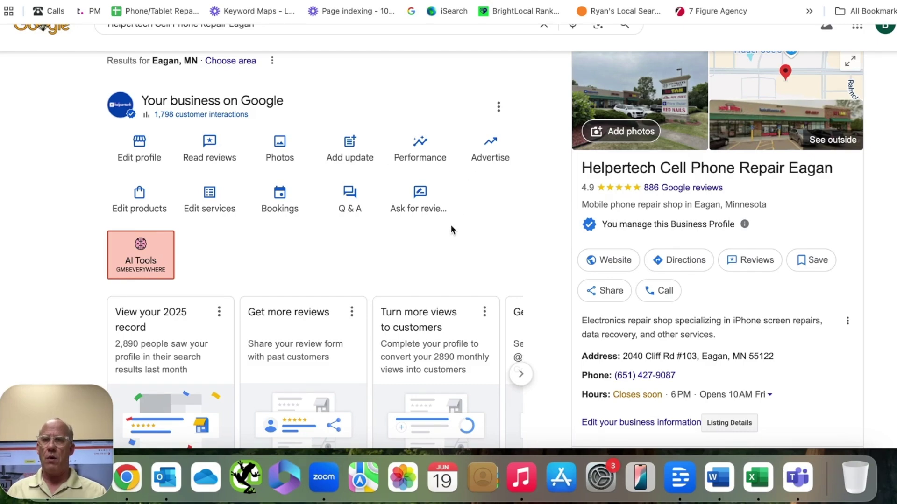
pyautogui.scroll(-1, 451, 230)
pyautogui.scroll(2, 452, 230)
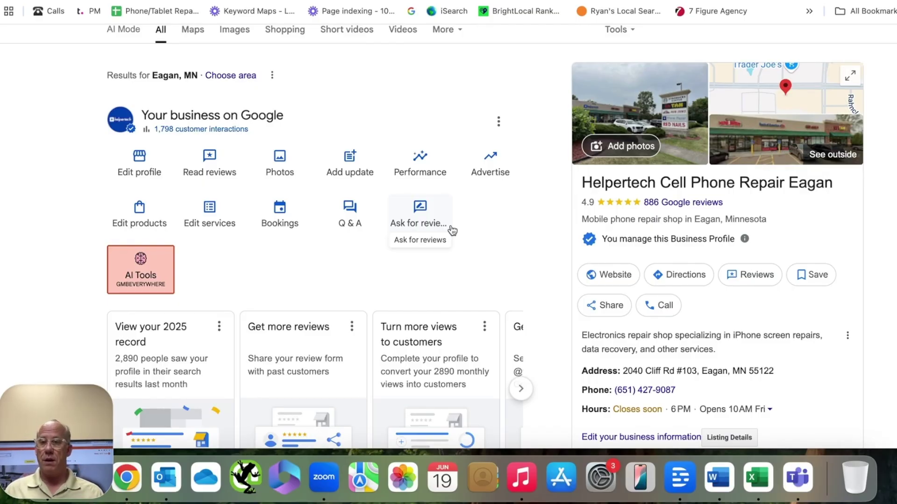
pyautogui.scroll(-3, 452, 231)
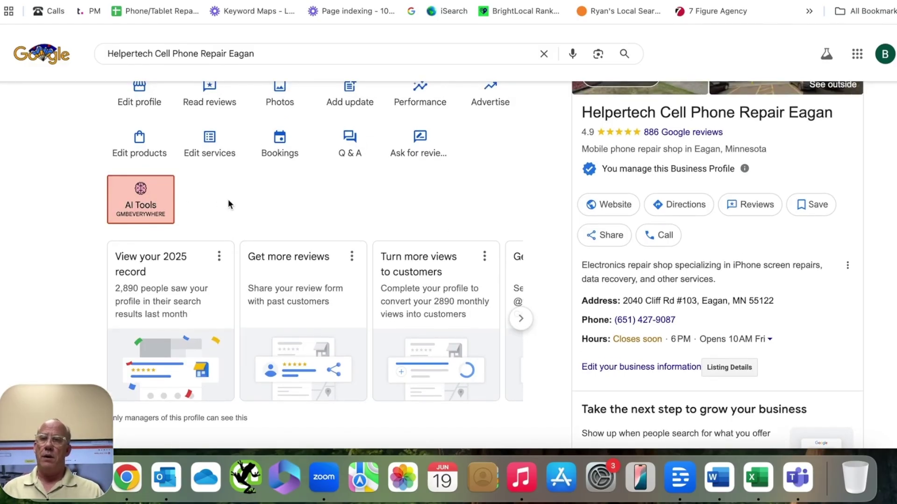
pyautogui.scroll(1, 238, 200)
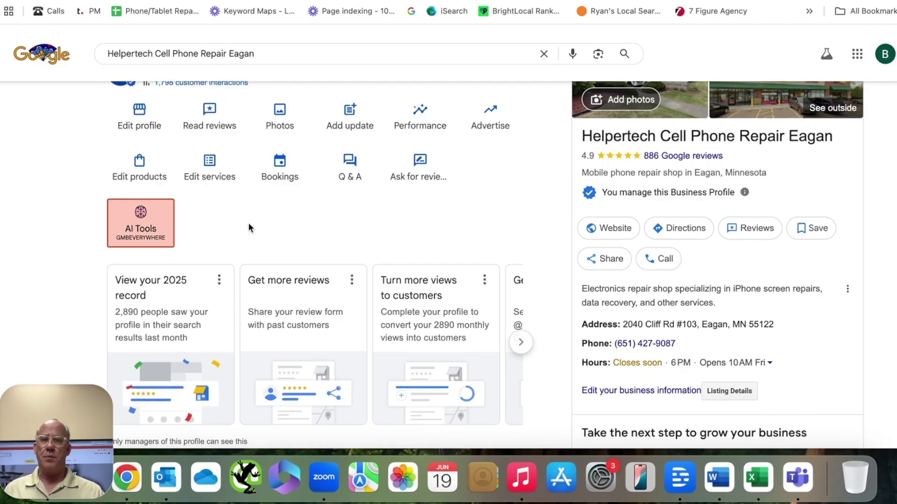
pyautogui.scroll(1, 249, 227)
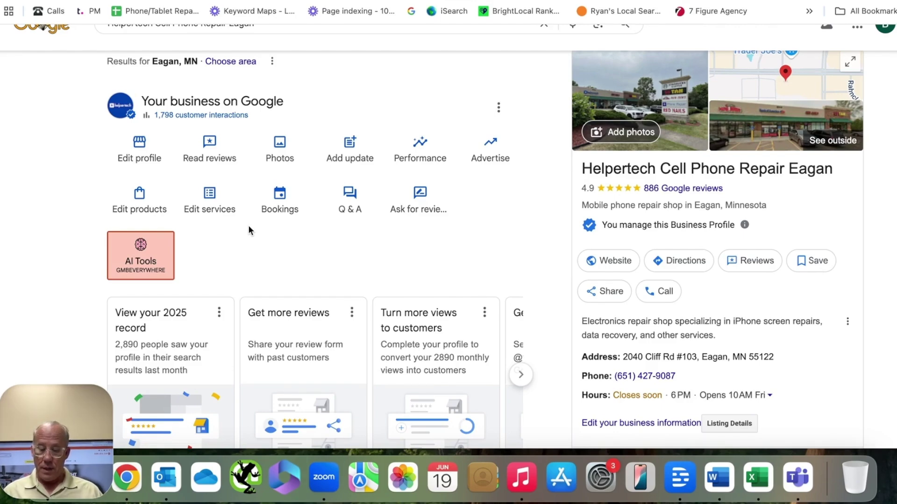
pyautogui.scroll(2, 247, 230)
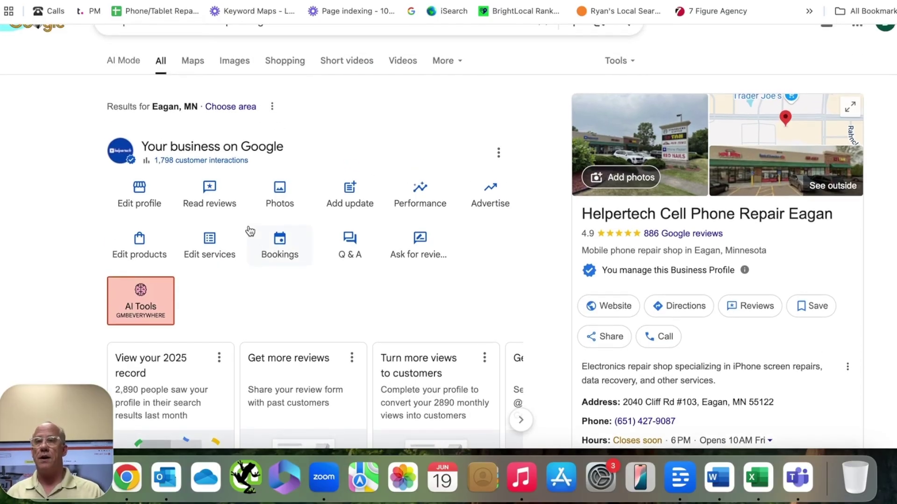
pyautogui.scroll(-5, 250, 230)
pyautogui.scroll(-5, 250, 230)
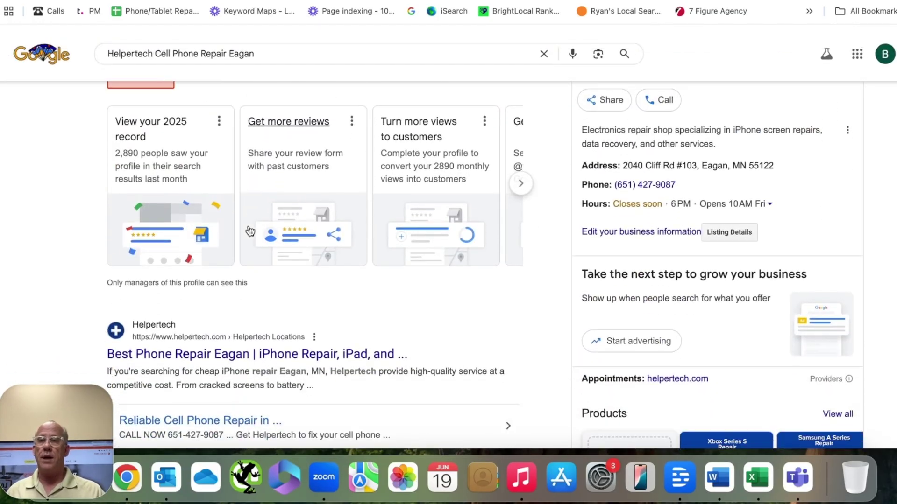
pyautogui.scroll(8, 250, 230)
pyautogui.scroll(1, 250, 231)
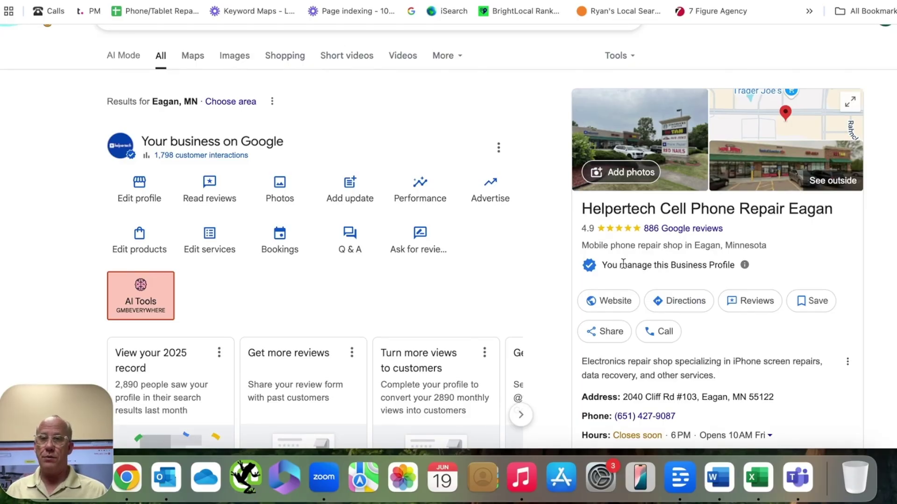
# Open the profile's business information and review the business name, categories, description, opening date and contact information
pyautogui.scroll(-2, 626, 263)
pyautogui.click(153, 155)
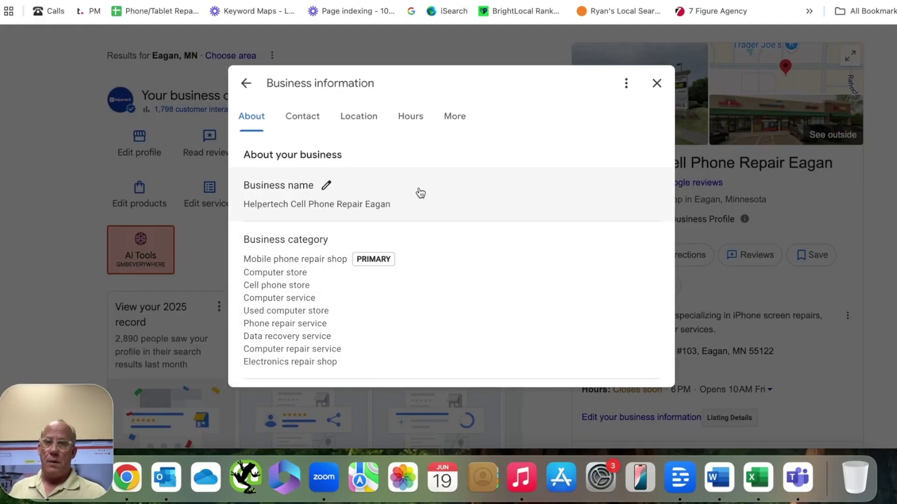
pyautogui.scroll(-1, 446, 197)
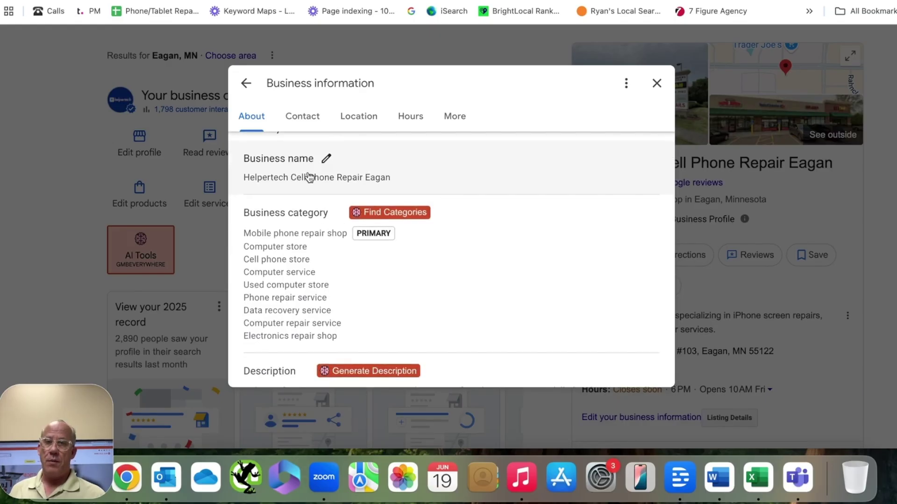
pyautogui.scroll(-2, 309, 177)
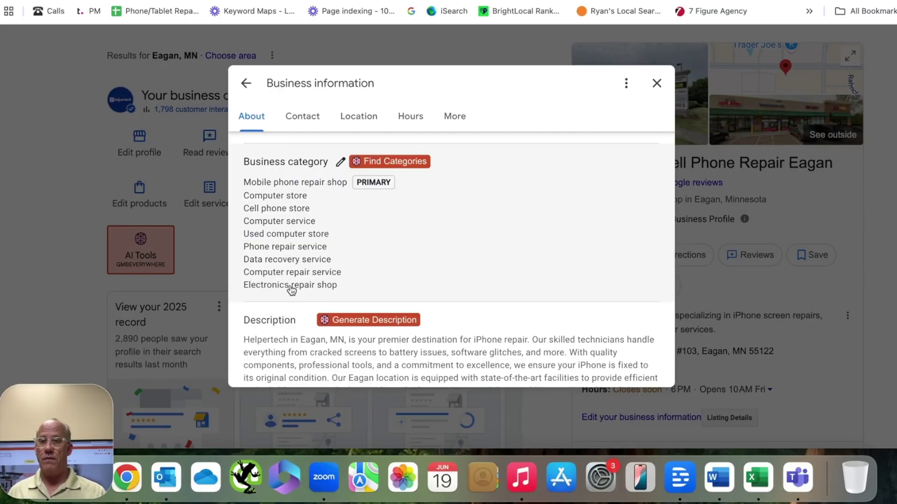
pyautogui.scroll(-1, 293, 264)
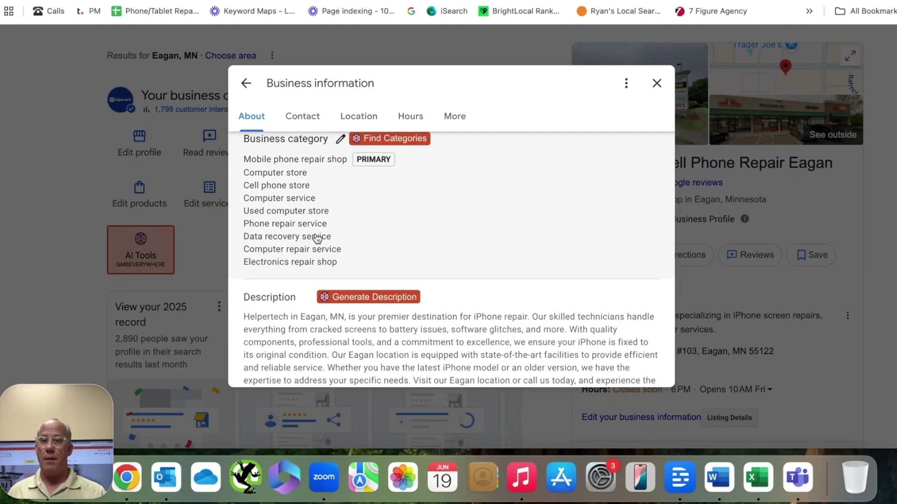
pyautogui.scroll(1, 303, 221)
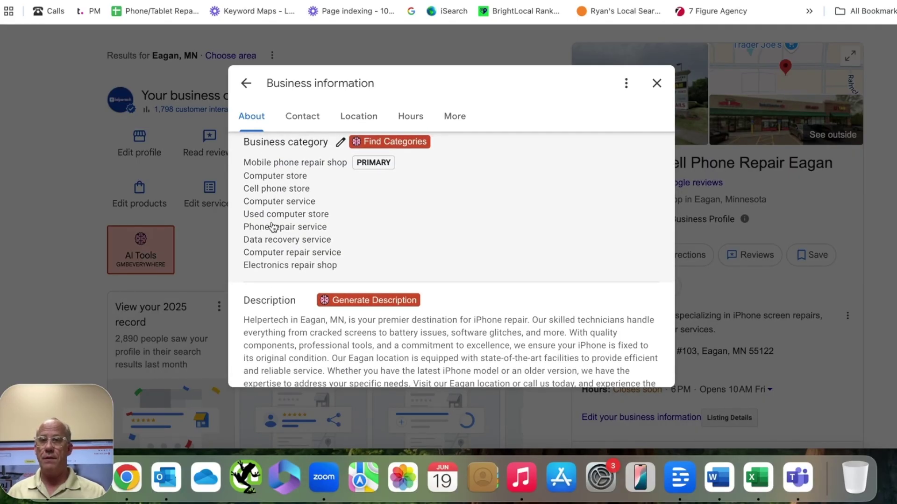
pyautogui.scroll(-5, 288, 270)
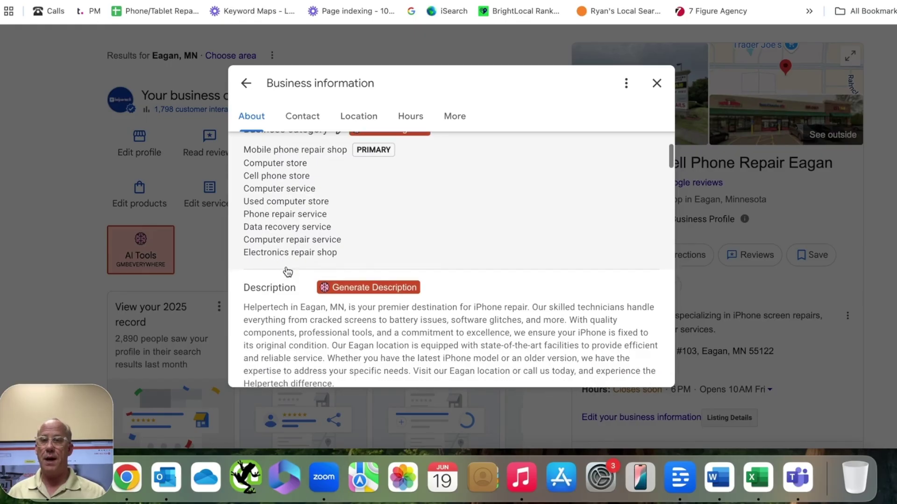
pyautogui.scroll(1, 361, 229)
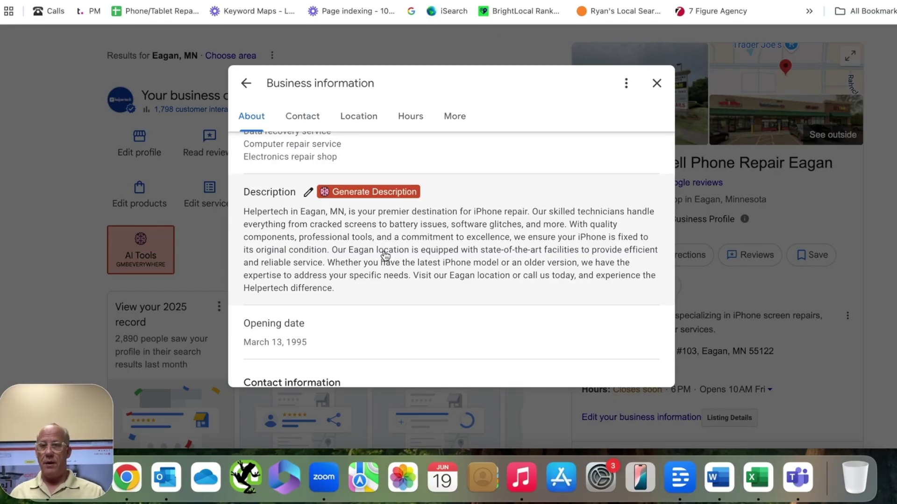
pyautogui.scroll(-4, 385, 255)
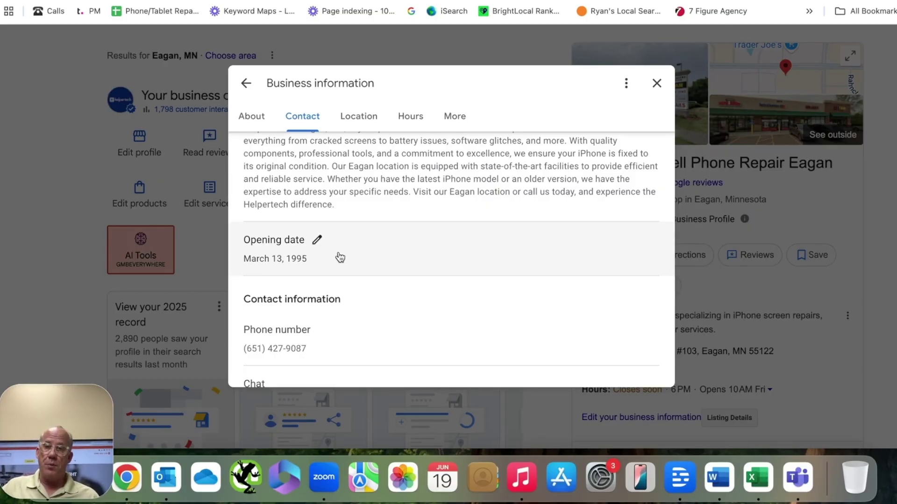
pyautogui.scroll(-3, 339, 258)
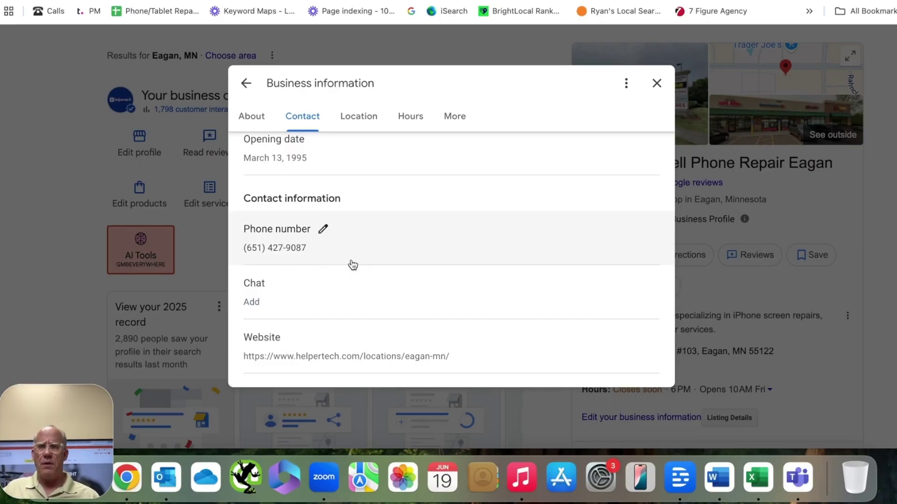
pyautogui.click(382, 242)
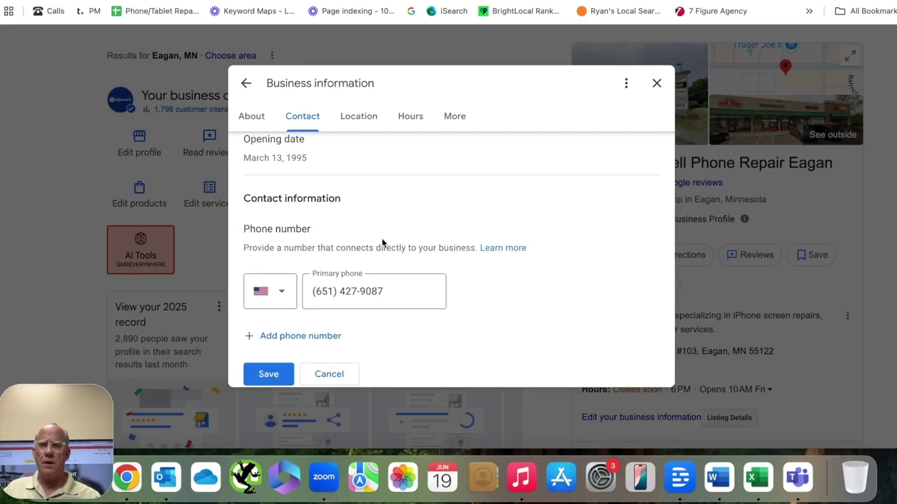
pyautogui.scroll(-1, 539, 331)
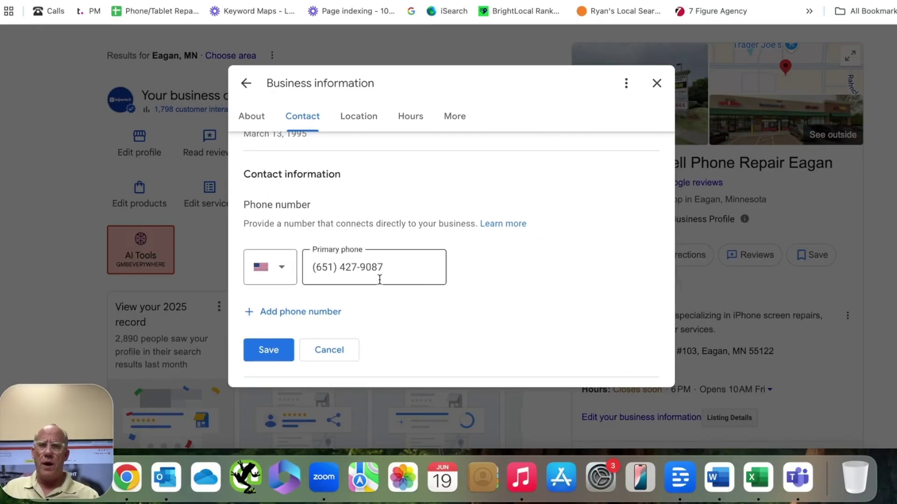
pyautogui.click(319, 315)
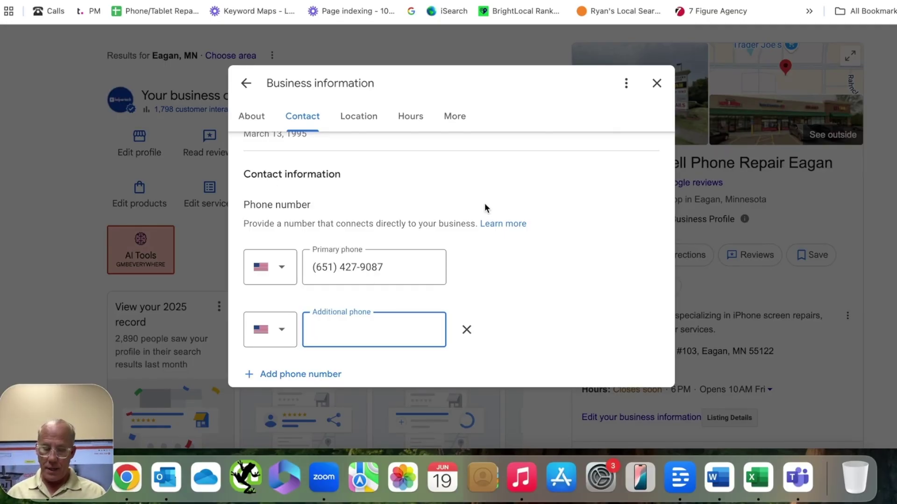
pyautogui.click(248, 84)
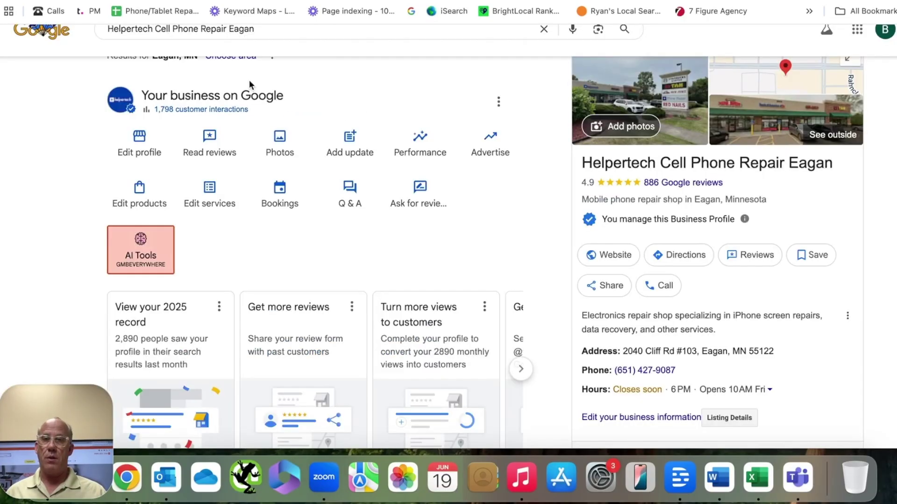
# Reopen the profile's business information and review the chat, website, social profiles, short name and business location entries
pyautogui.click(158, 138)
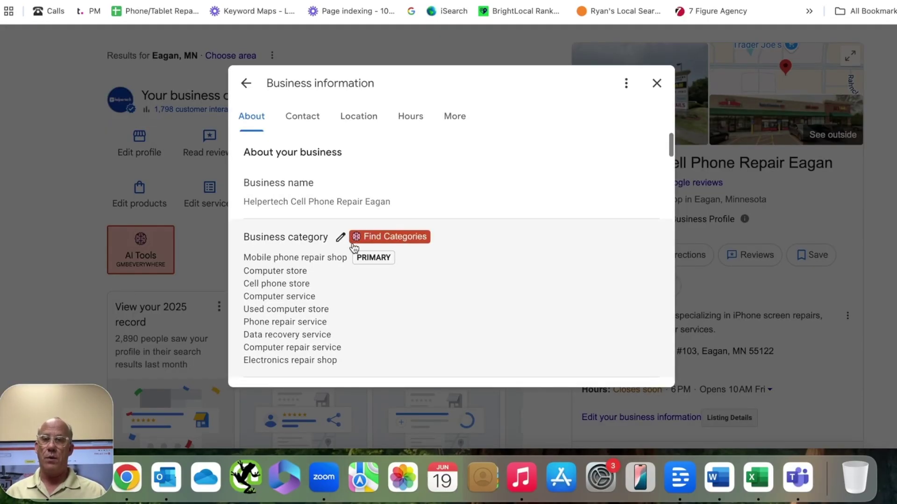
pyautogui.scroll(-5, 354, 248)
pyautogui.scroll(-6, 354, 247)
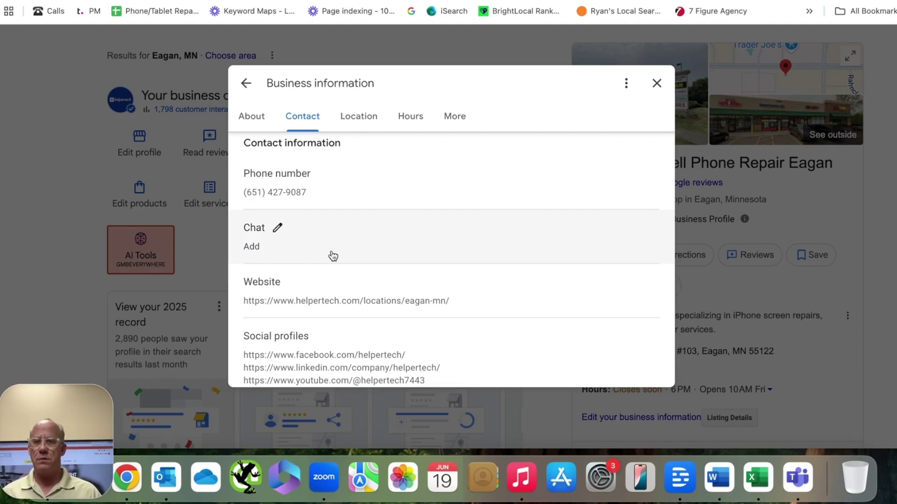
pyautogui.scroll(-3, 332, 256)
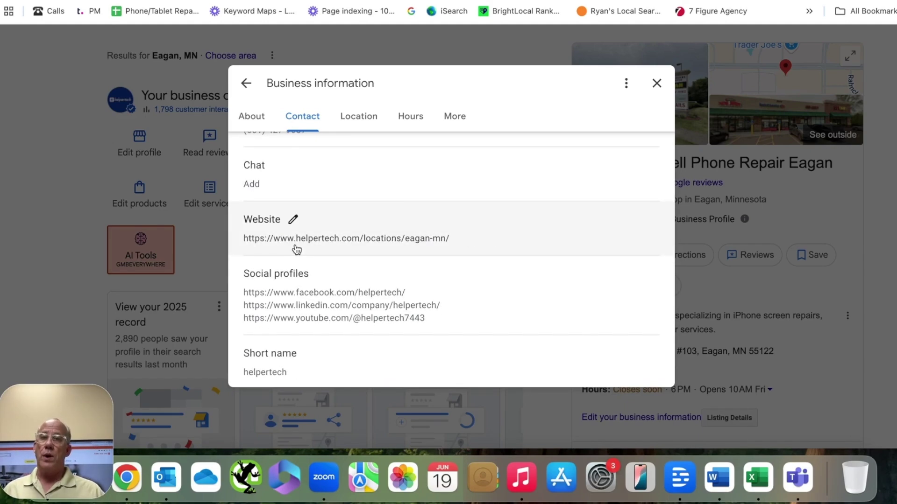
pyautogui.scroll(-1, 355, 246)
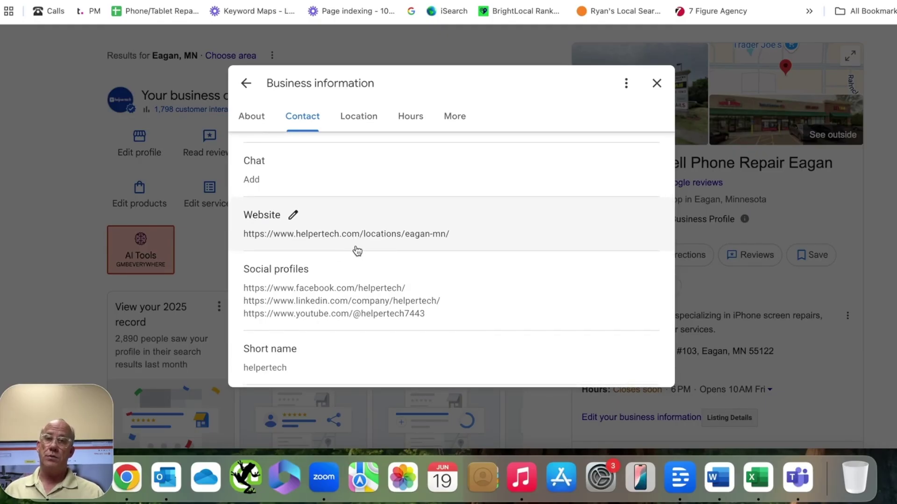
pyautogui.scroll(-1, 419, 253)
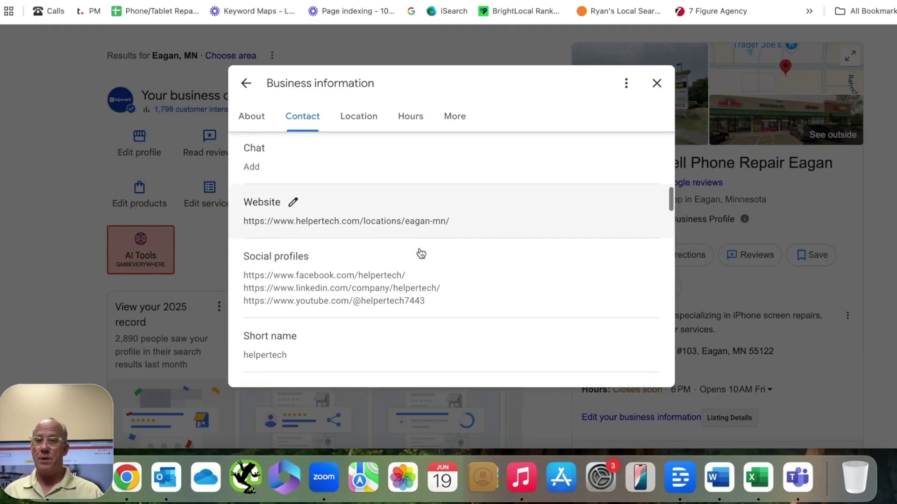
pyautogui.scroll(-3, 419, 262)
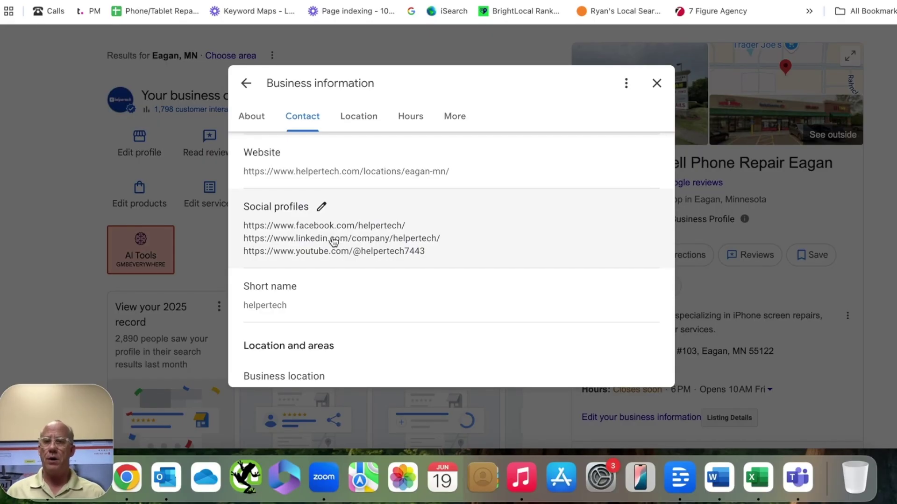
pyautogui.scroll(-4, 333, 242)
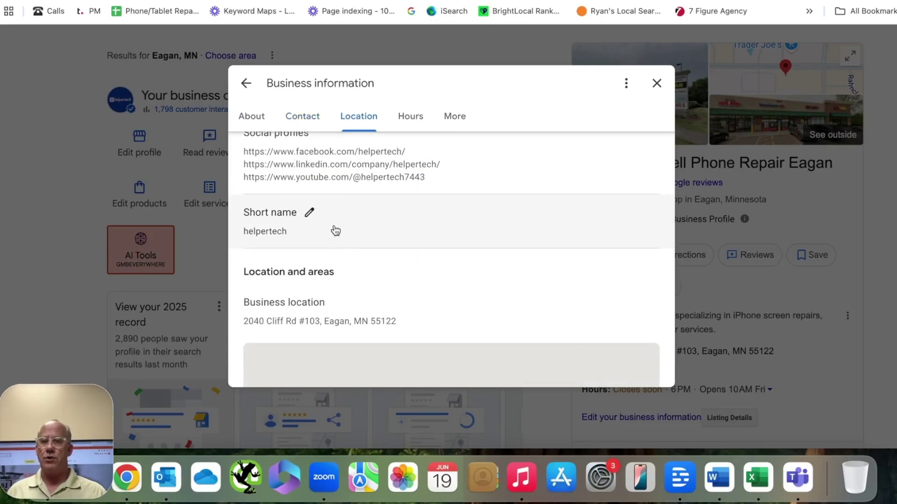
# Examine the business location map and the list of cities and counties in the service area
pyautogui.scroll(-4, 369, 259)
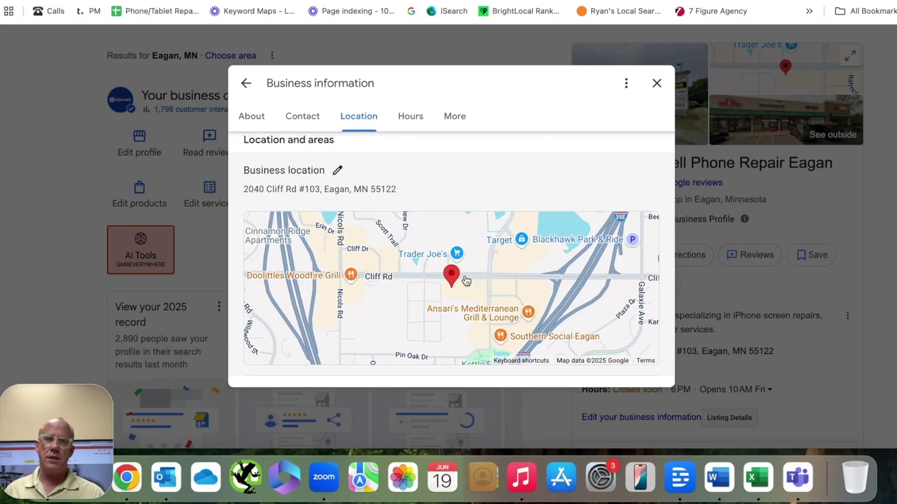
pyautogui.scroll(-5, 458, 293)
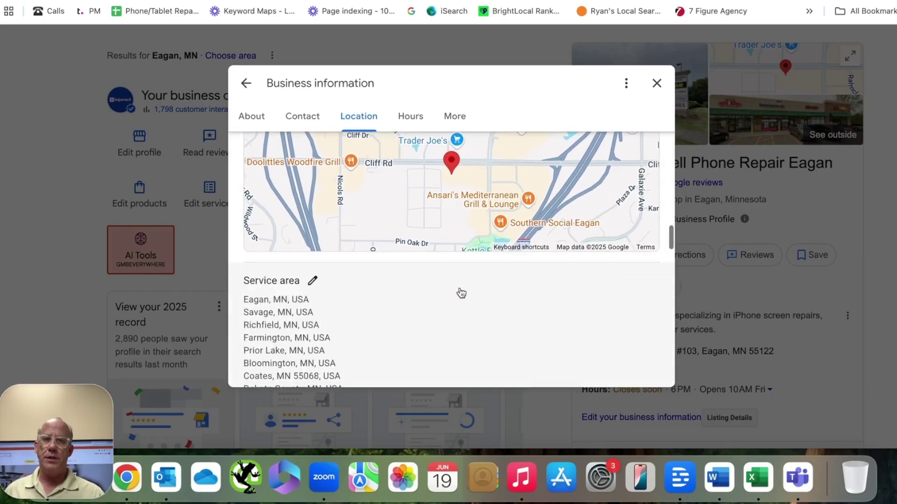
pyautogui.scroll(5, 458, 292)
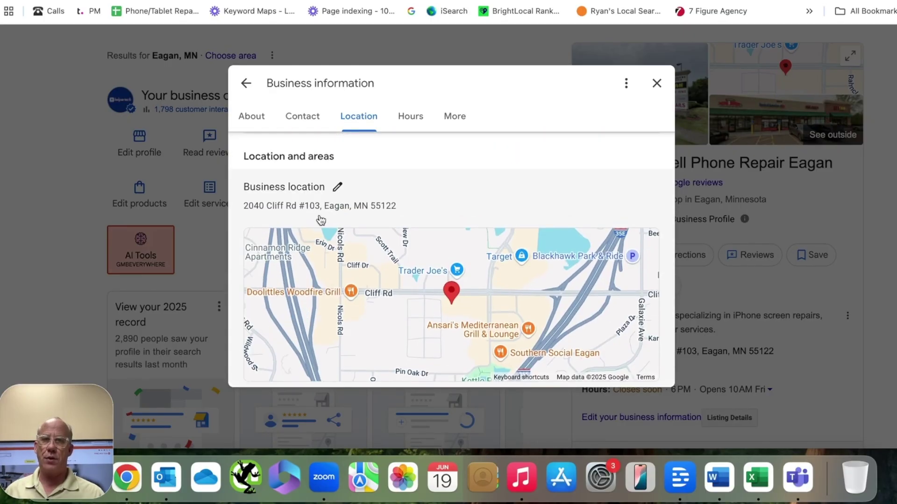
pyautogui.scroll(-5, 416, 297)
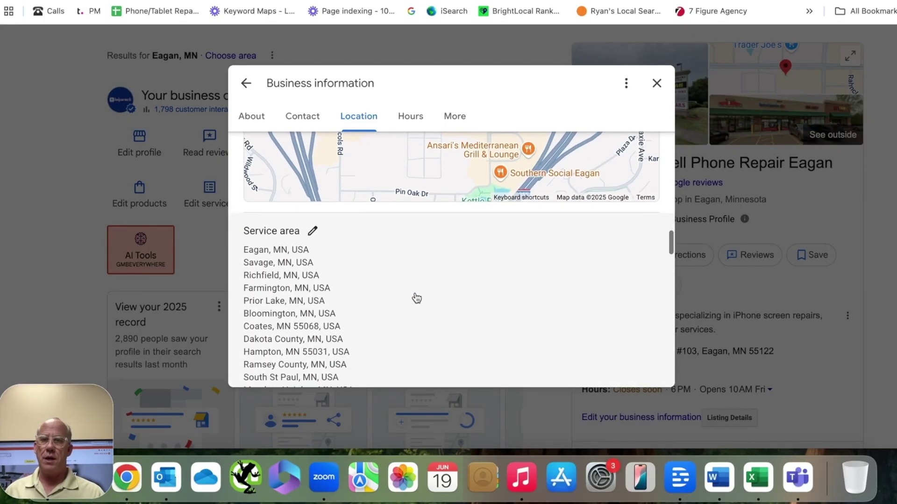
pyautogui.scroll(-2, 416, 298)
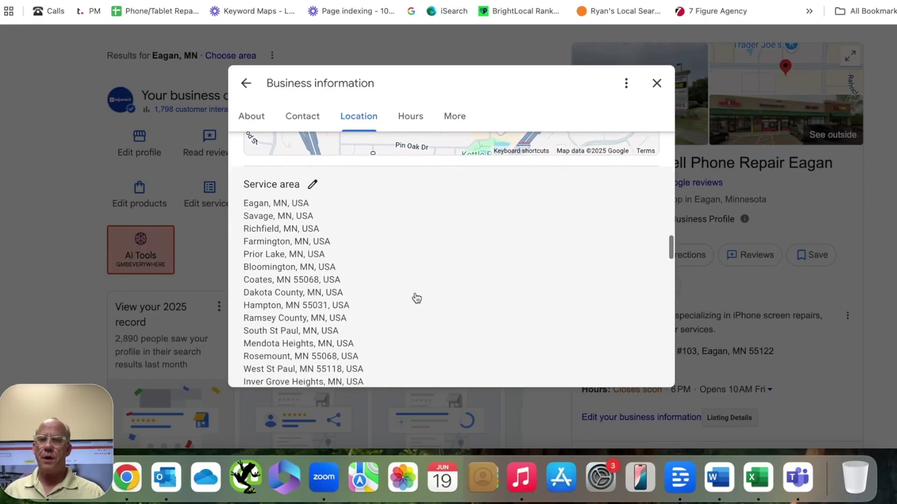
pyautogui.scroll(4, 417, 298)
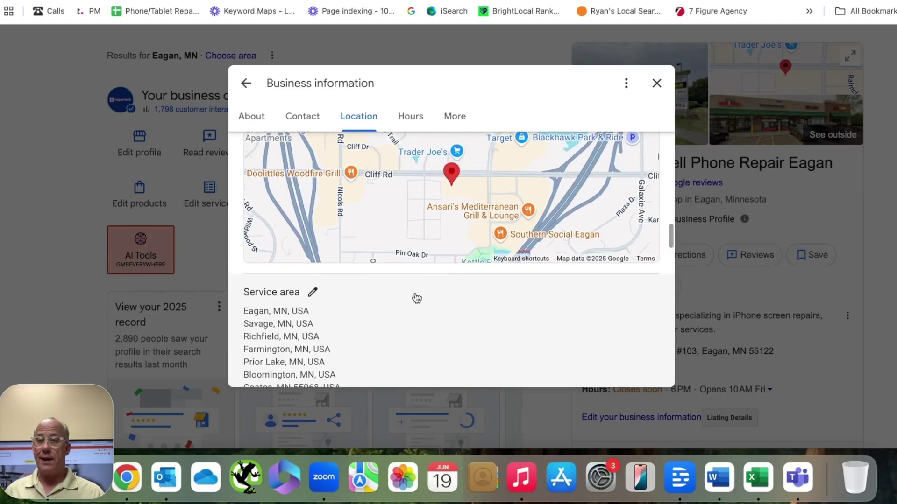
pyautogui.scroll(-2, 414, 298)
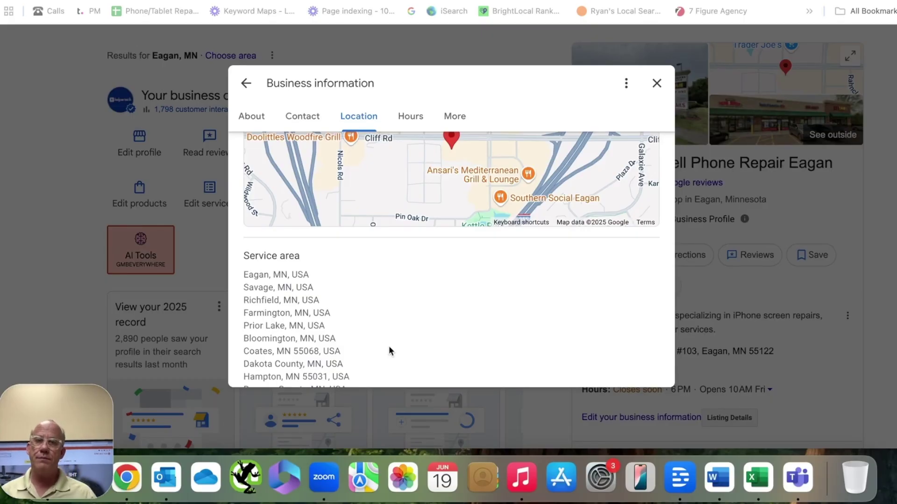
pyautogui.scroll(-4, 390, 349)
pyautogui.scroll(1, 390, 349)
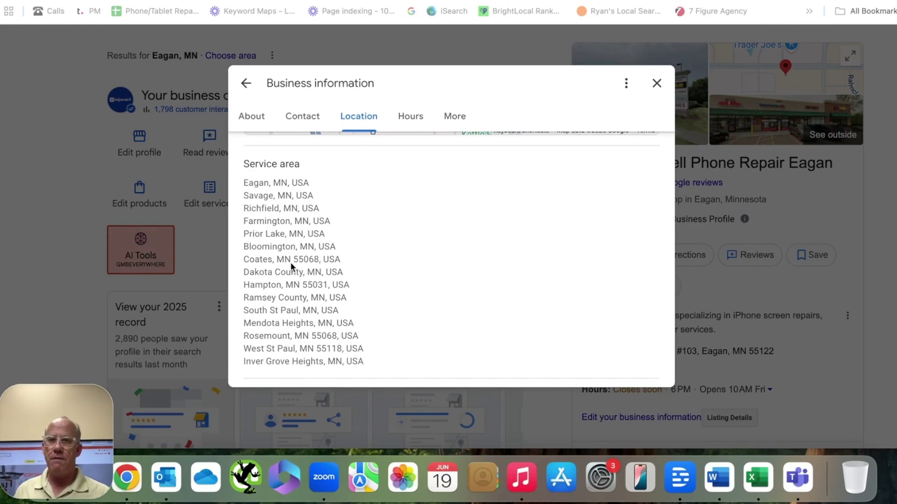
pyautogui.scroll(-1, 285, 243)
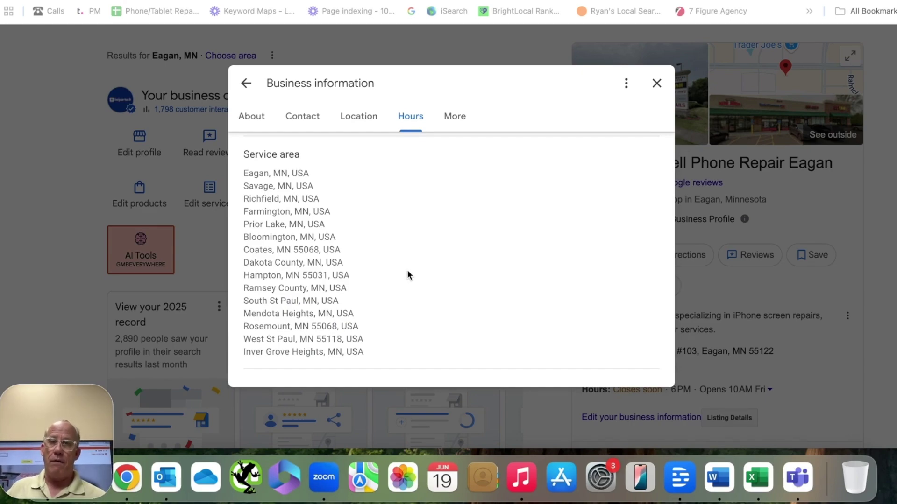
pyautogui.scroll(-1, 410, 288)
pyautogui.scroll(2, 410, 289)
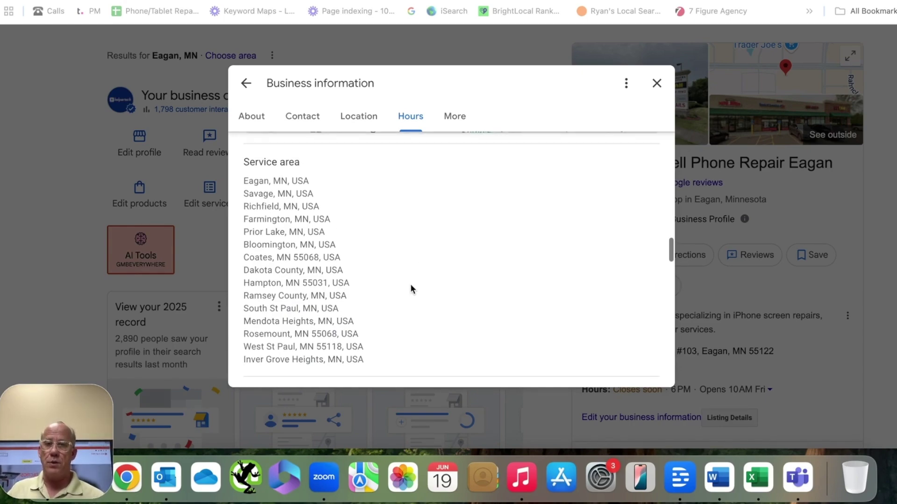
pyautogui.scroll(-1, 411, 286)
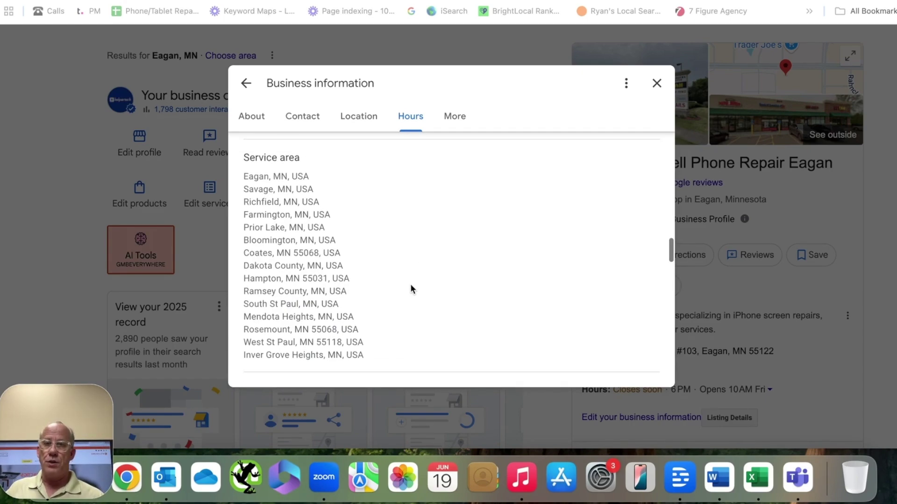
# Review the main weekly business hours, the special hours entry and the types of additional hours
pyautogui.scroll(-5, 410, 285)
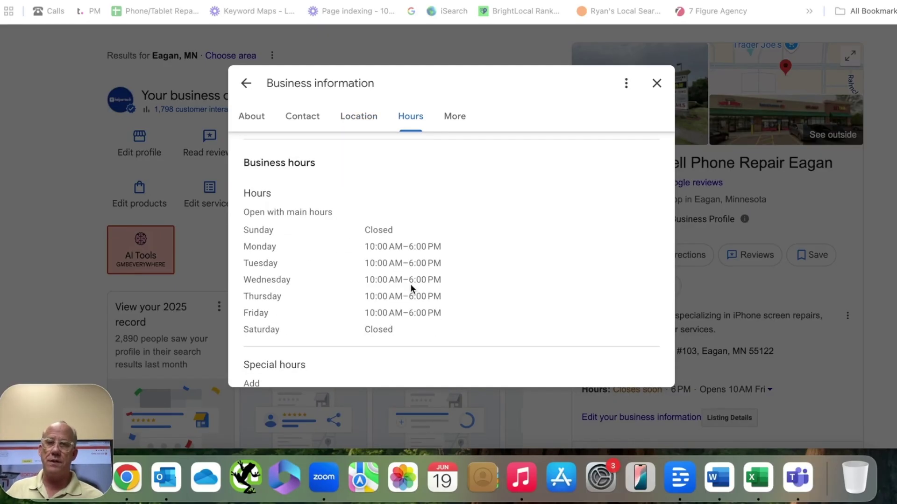
pyautogui.scroll(-1, 411, 284)
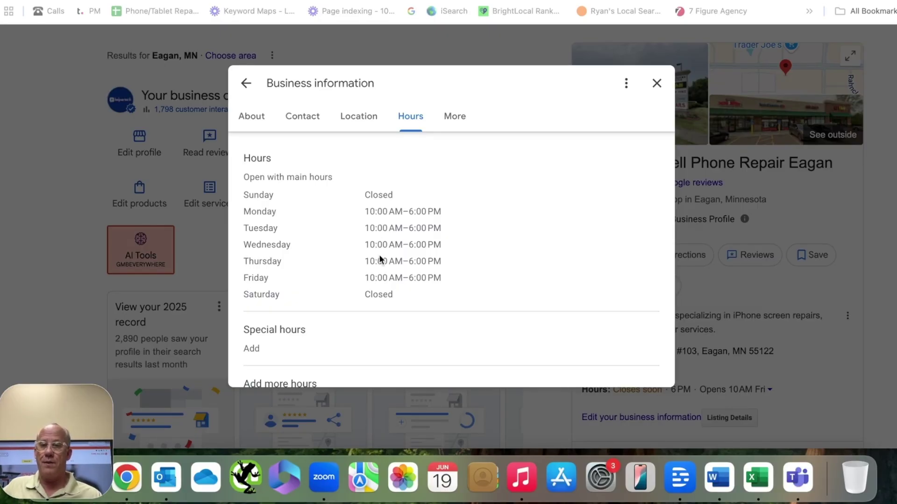
pyautogui.scroll(-1, 380, 259)
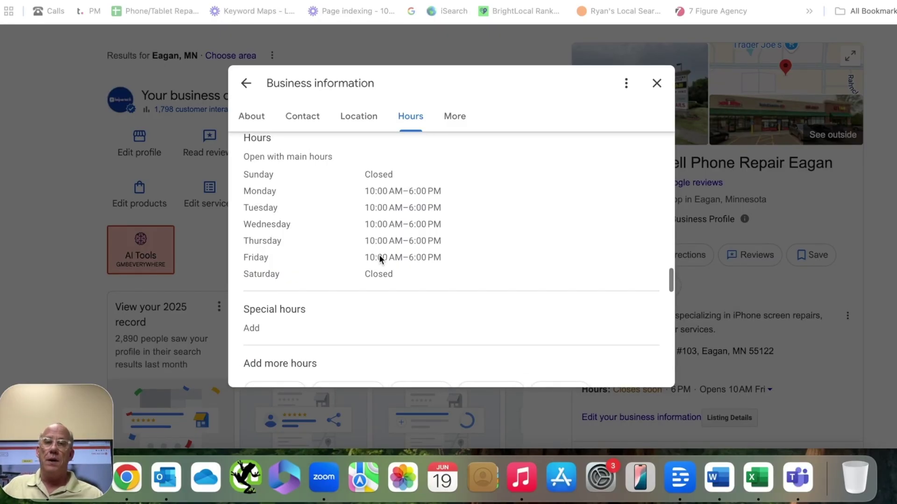
pyautogui.scroll(-2, 379, 256)
pyautogui.scroll(4, 379, 256)
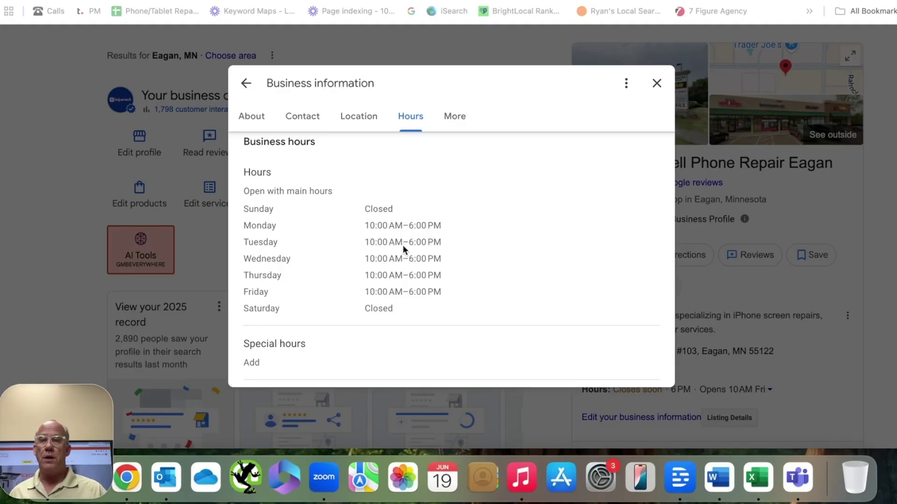
pyautogui.scroll(-1, 402, 245)
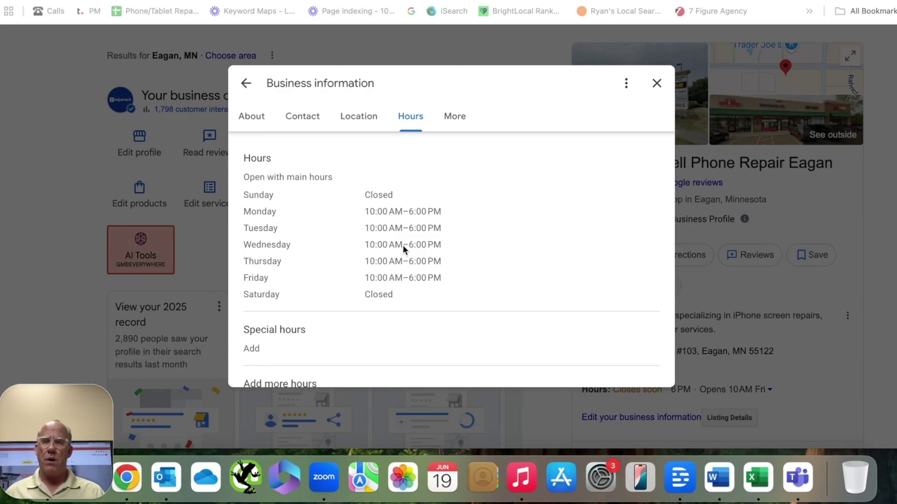
pyautogui.scroll(-5, 402, 244)
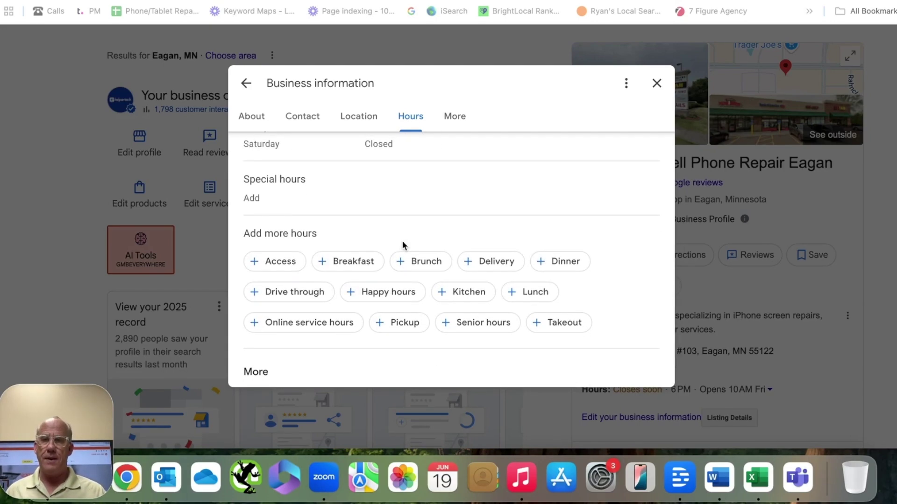
pyautogui.scroll(1, 402, 240)
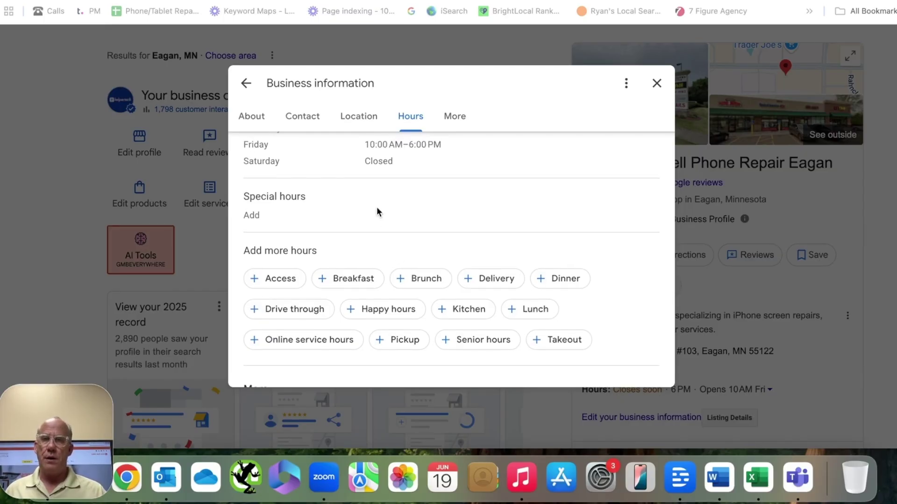
pyautogui.scroll(-1, 398, 265)
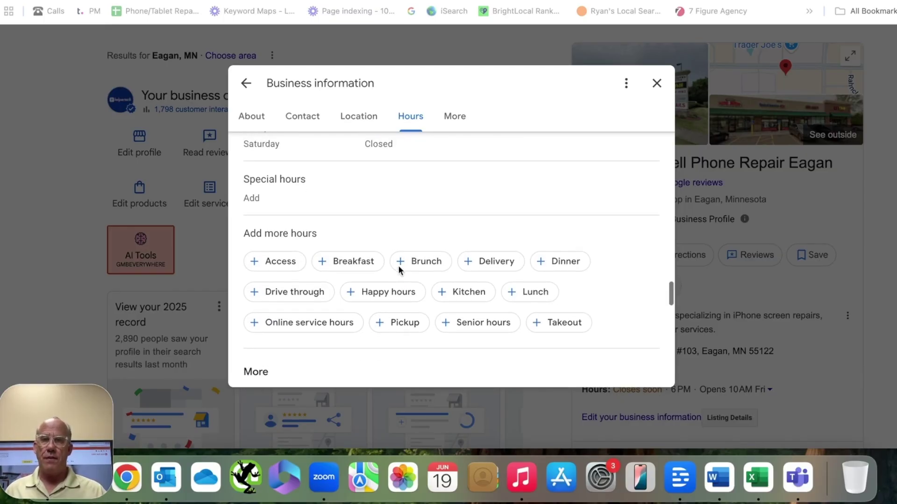
# Open the special hours for editing and review the 4th of July holiday entry
pyautogui.click(353, 197)
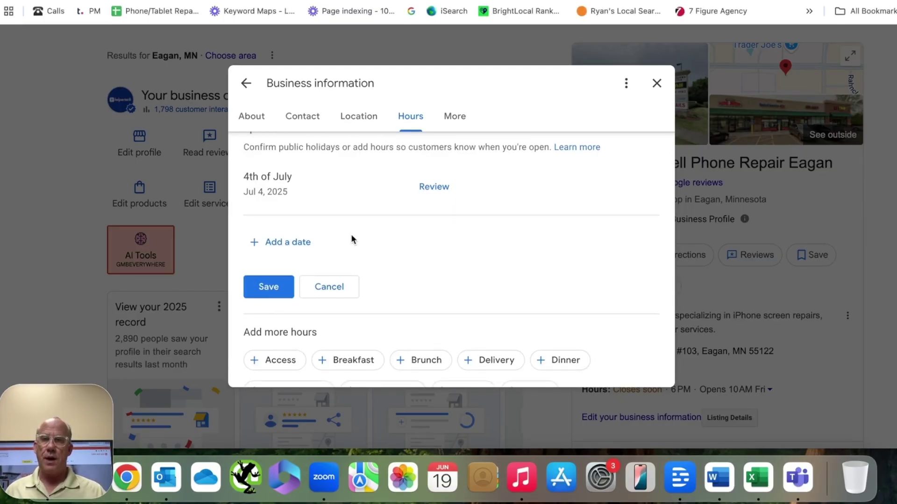
pyautogui.scroll(2, 351, 234)
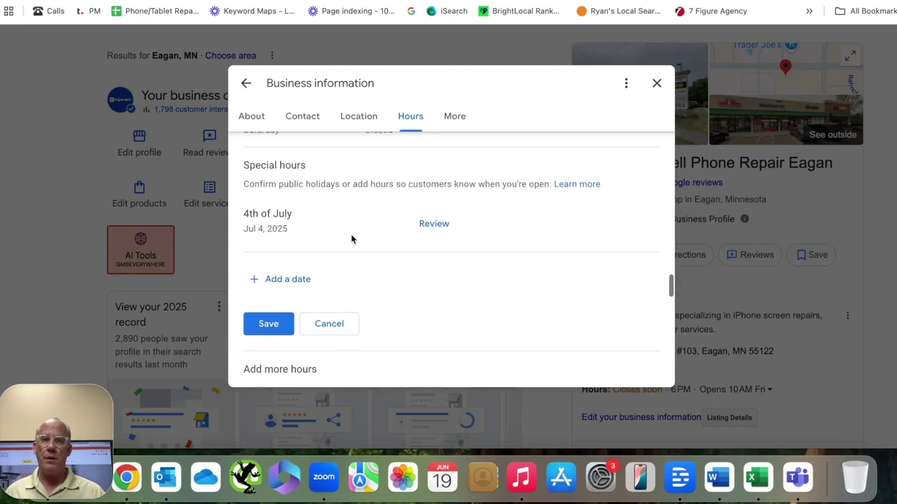
pyautogui.scroll(1, 351, 238)
pyautogui.scroll(-2, 351, 238)
pyautogui.scroll(2, 351, 238)
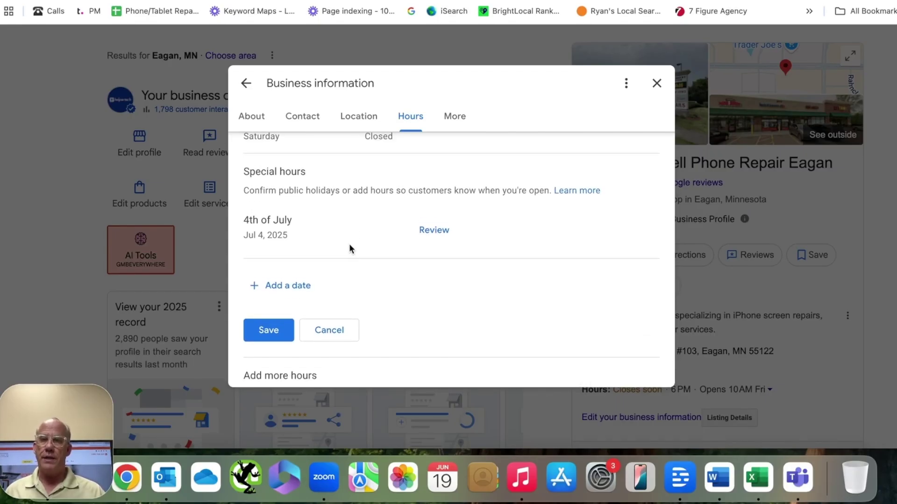
# Look through the additional hours types, such as online service hours, pickup and senior hours
pyautogui.scroll(-10, 351, 248)
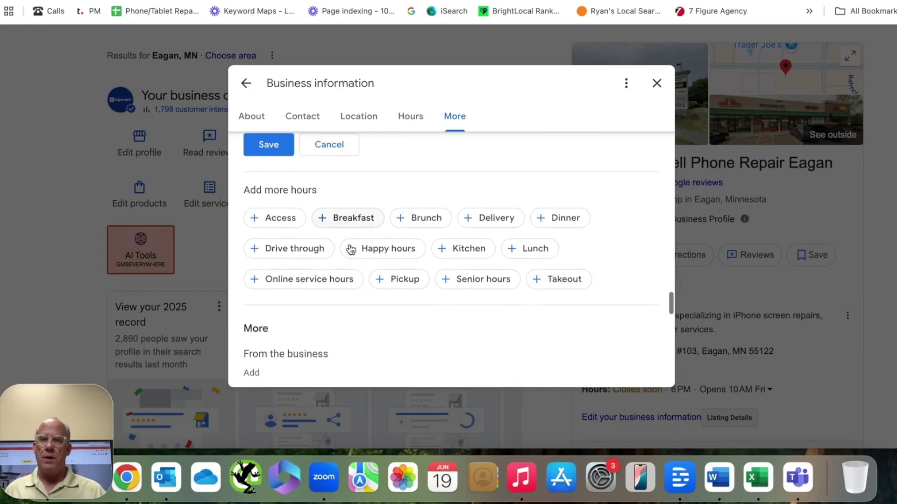
pyautogui.scroll(-2, 351, 250)
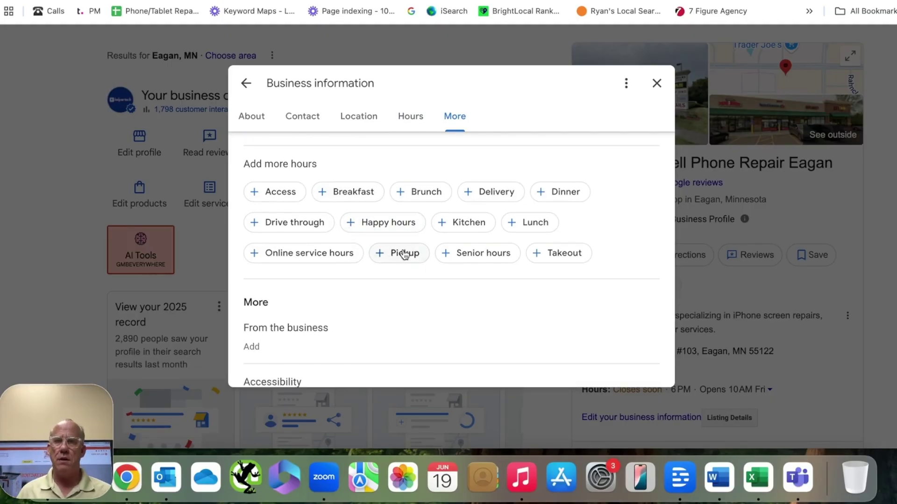
pyautogui.scroll(2, 405, 255)
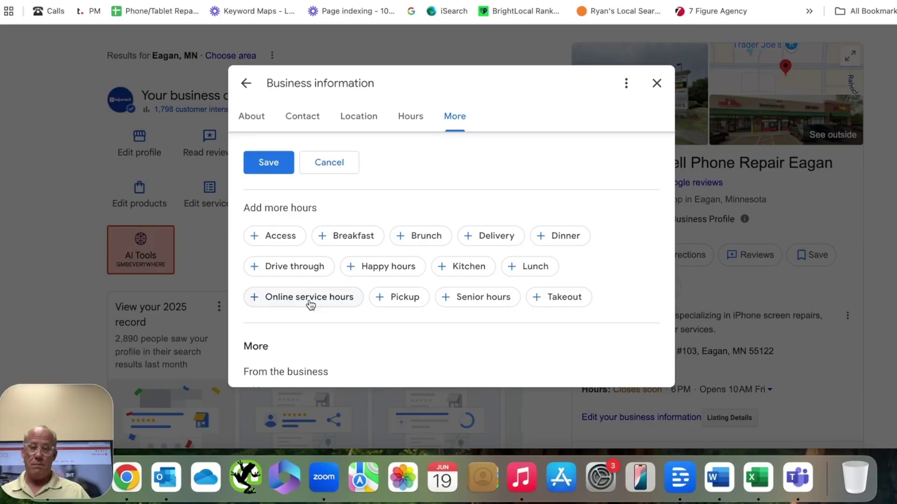
pyautogui.scroll(-2, 310, 304)
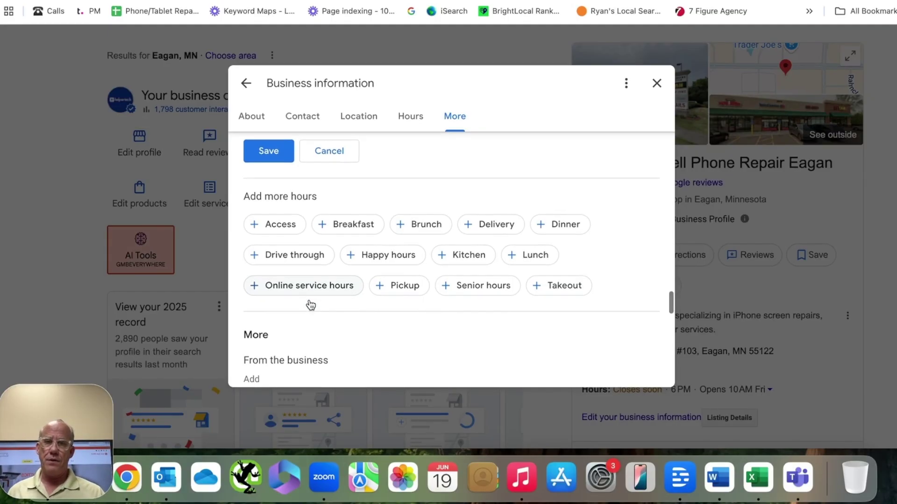
pyautogui.scroll(-4, 310, 304)
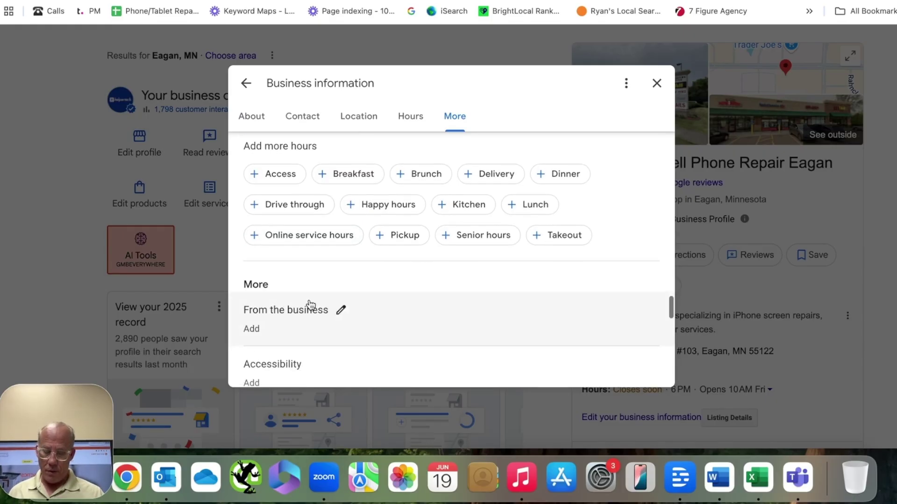
# Open the From the business attributes for editing and review the ownership identity options
pyautogui.scroll(-1, 311, 305)
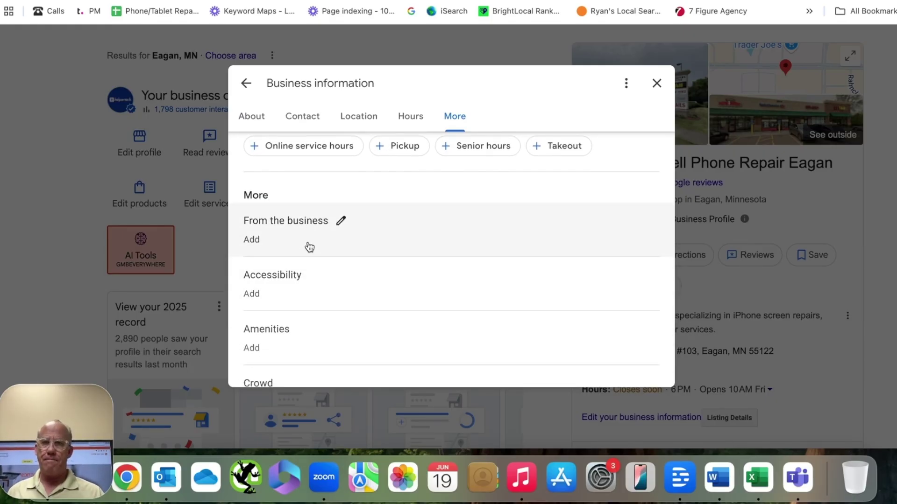
pyautogui.scroll(-1, 310, 248)
pyautogui.click(303, 202)
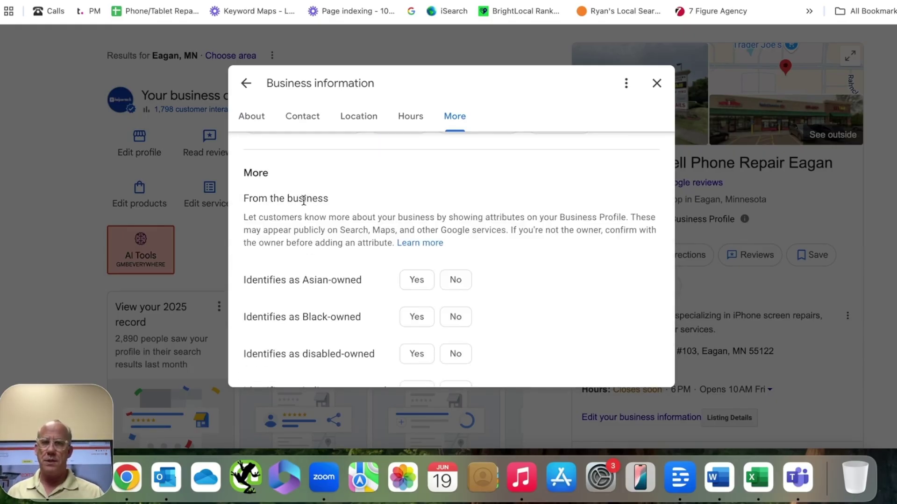
pyautogui.scroll(-4, 323, 204)
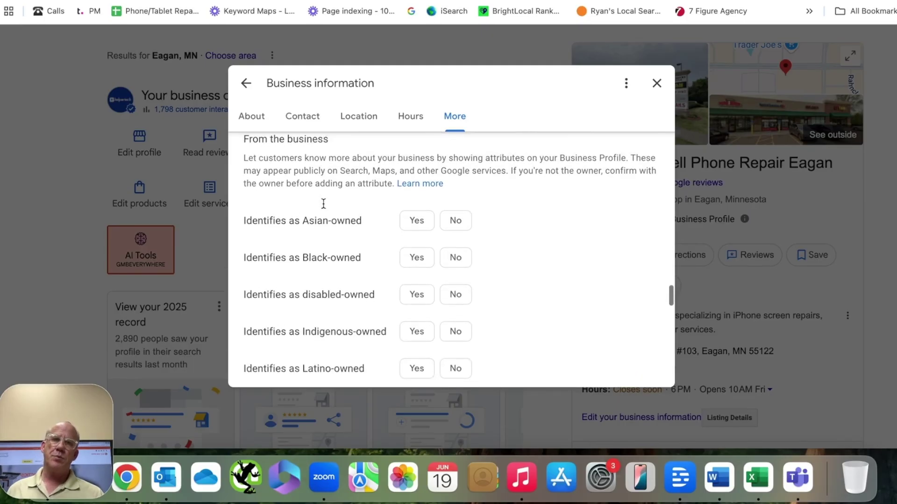
pyautogui.scroll(-2, 324, 204)
pyautogui.scroll(1, 323, 203)
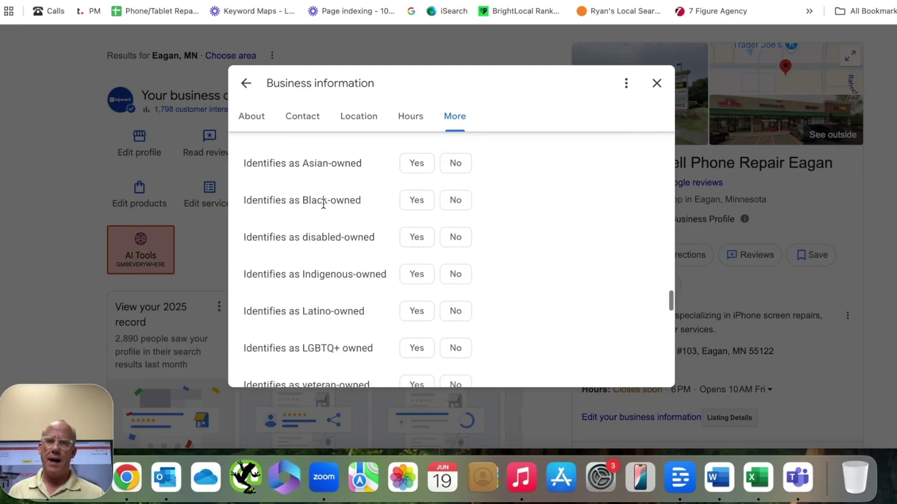
pyautogui.scroll(-3, 323, 204)
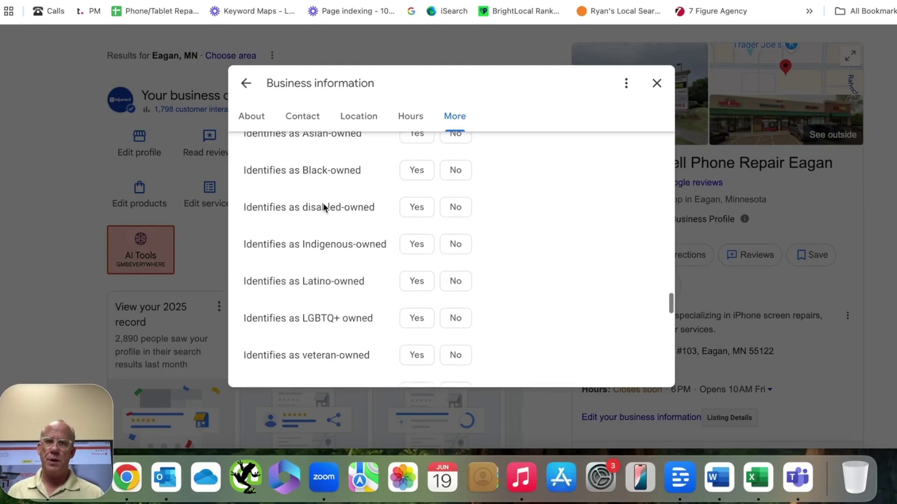
pyautogui.scroll(-4, 324, 202)
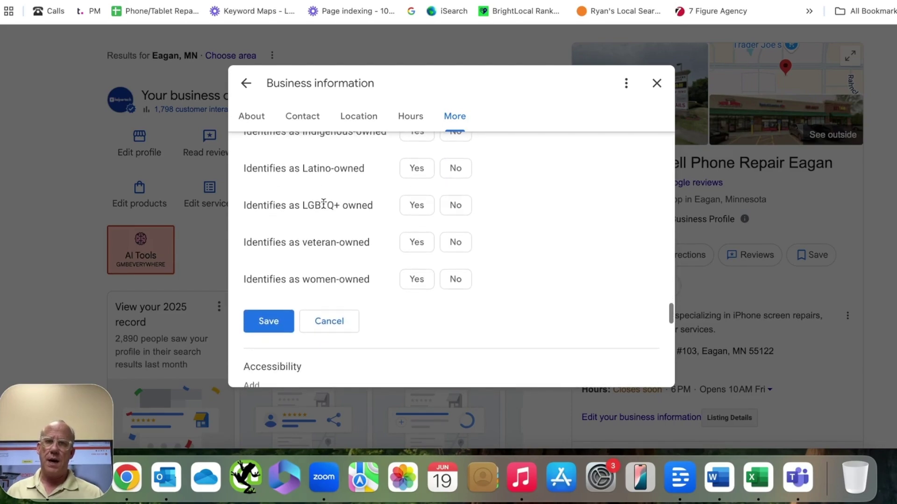
# Open the accessibility attributes for editing and look past them to the amenities, crowd and offerings entries
pyautogui.scroll(-6, 323, 204)
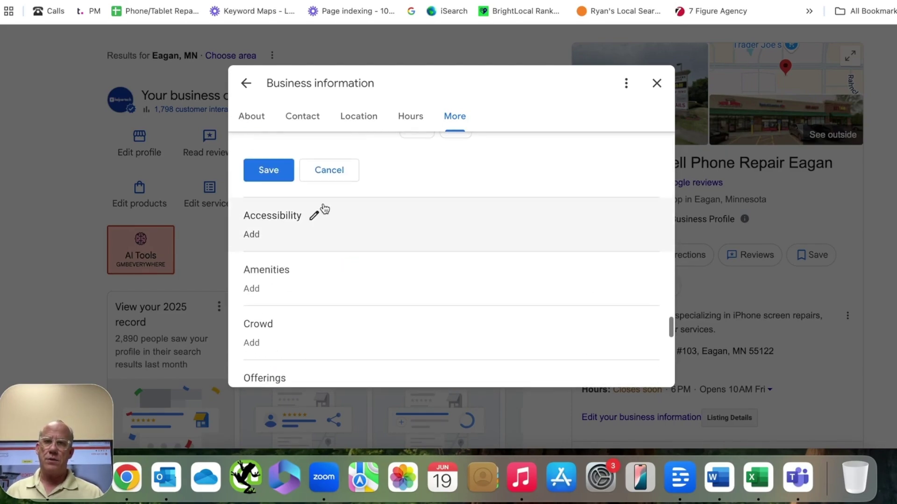
pyautogui.click(358, 238)
pyautogui.scroll(-2, 350, 253)
pyautogui.scroll(-5, 351, 253)
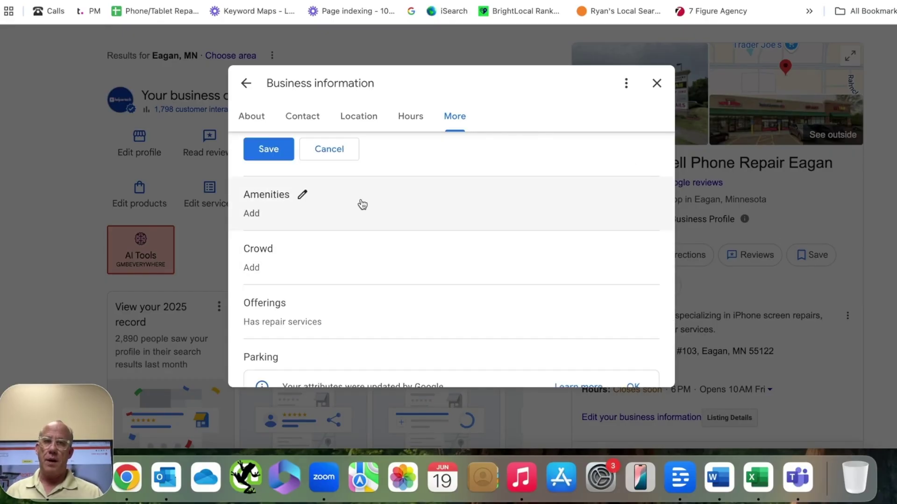
# Review the accessibility options for hearing loop, restroom and seating, and open the amenities attributes for editing
pyautogui.scroll(4, 368, 205)
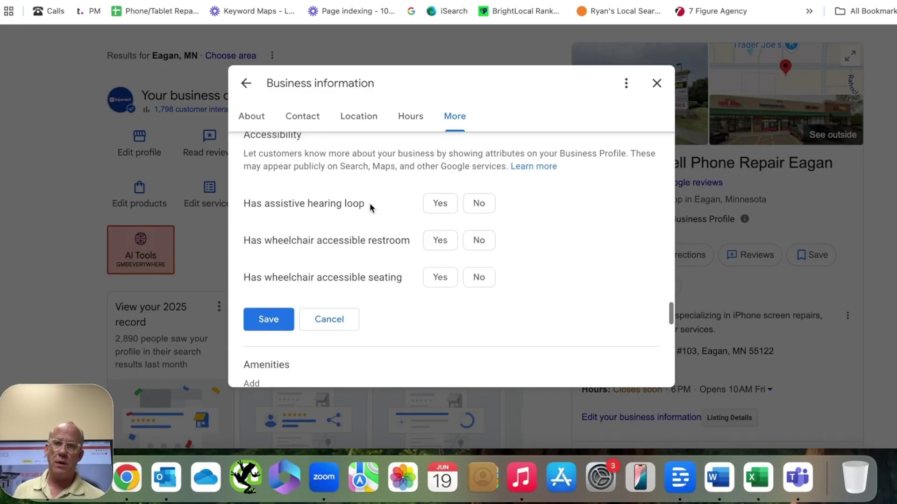
pyautogui.scroll(-4, 369, 202)
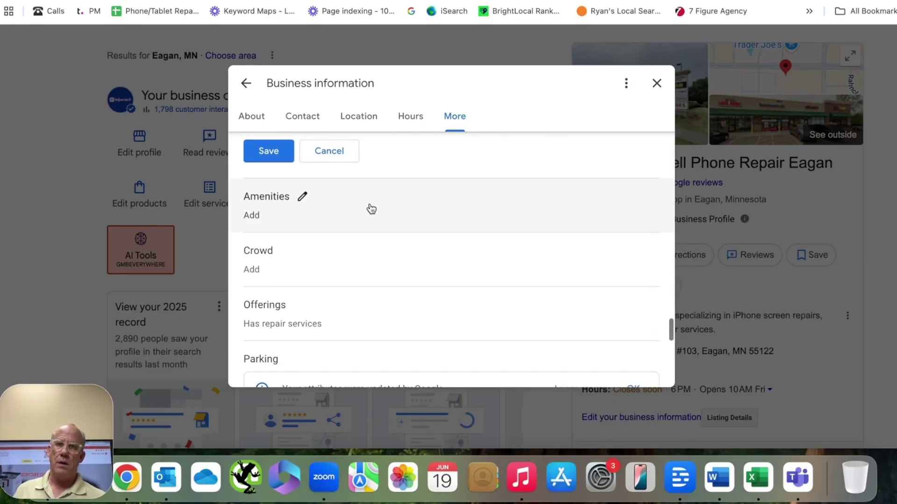
pyautogui.scroll(6, 369, 202)
pyautogui.scroll(-3, 366, 234)
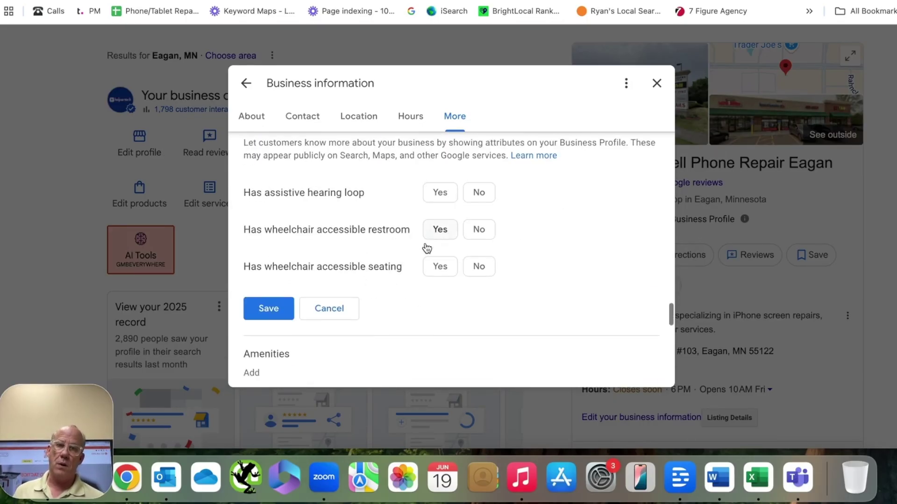
pyautogui.scroll(-3, 416, 294)
pyautogui.click(399, 264)
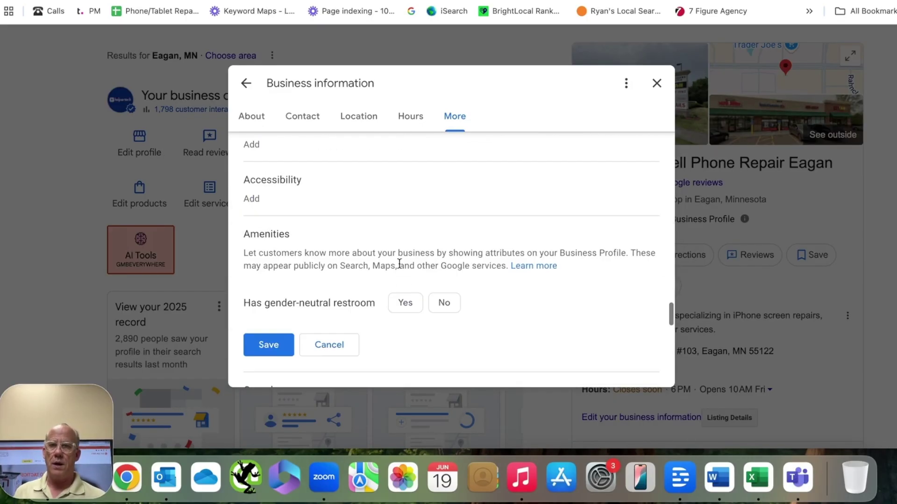
pyautogui.scroll(-2, 474, 323)
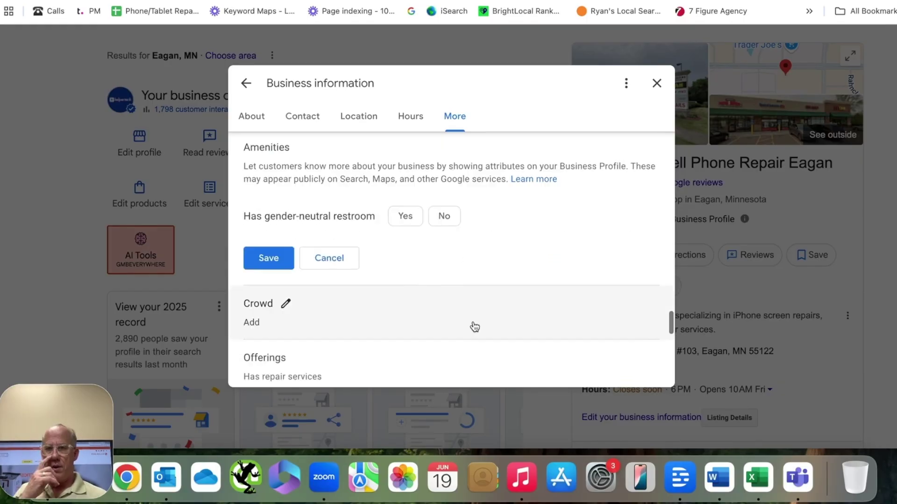
# Open the crowd and offerings attributes for editing and review their options
pyautogui.scroll(-2, 475, 327)
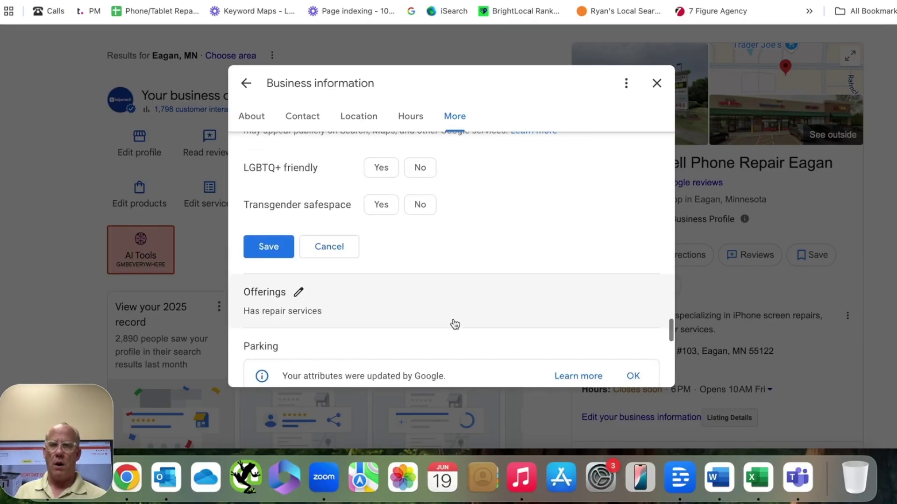
pyautogui.scroll(-1, 451, 318)
pyautogui.click(449, 296)
pyautogui.scroll(-3, 448, 293)
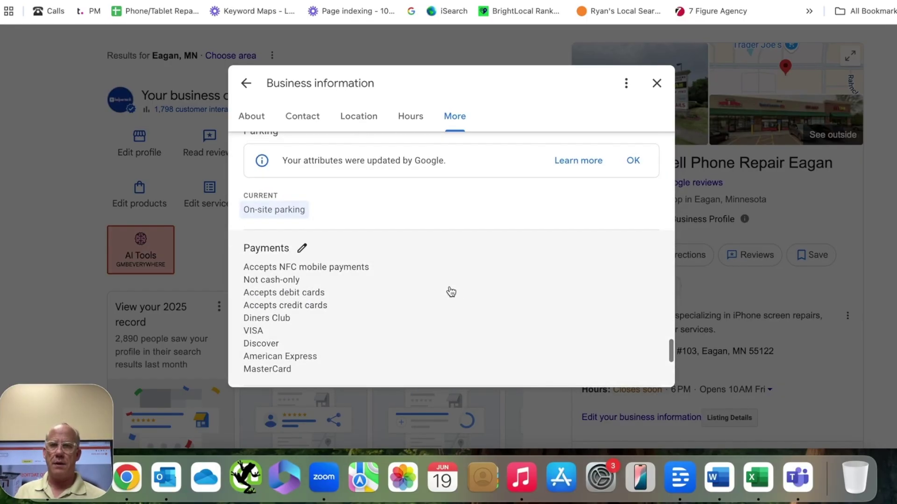
pyautogui.scroll(2, 449, 293)
pyautogui.scroll(1, 451, 292)
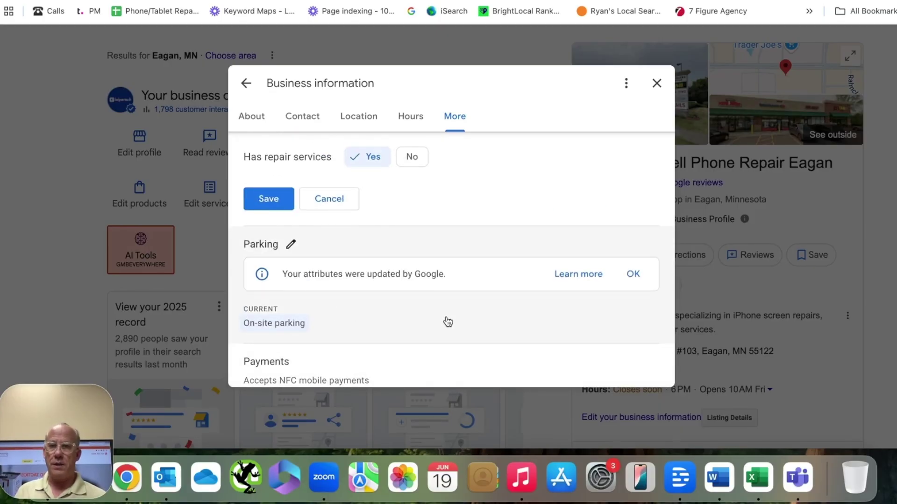
pyautogui.scroll(2, 448, 322)
# Look through the parking attributes and the accepted payment methods
pyautogui.scroll(-6, 448, 322)
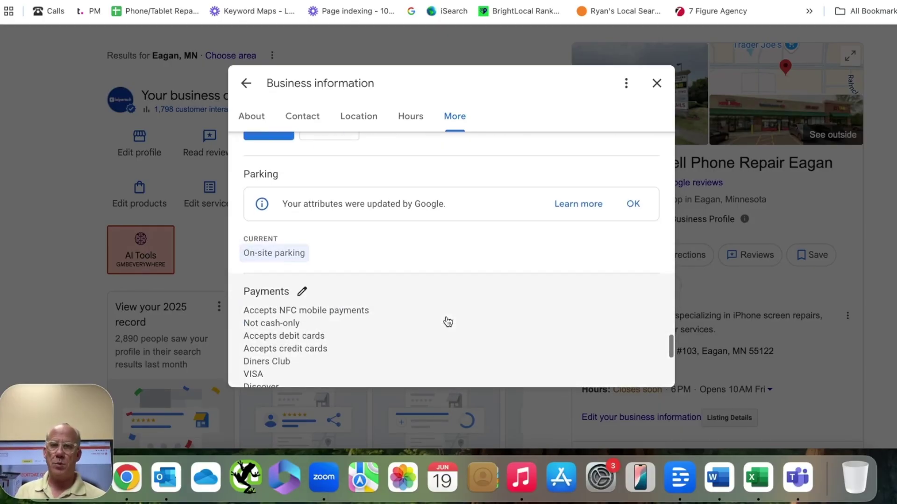
pyautogui.scroll(-2, 447, 321)
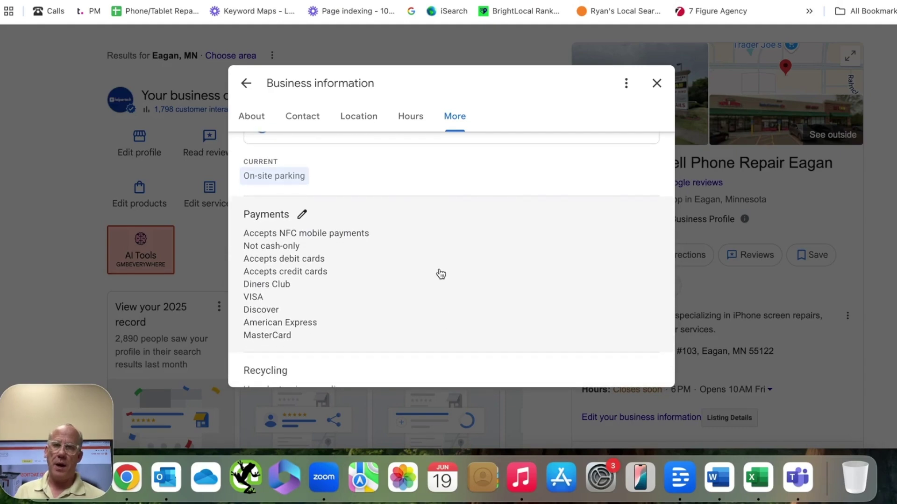
pyautogui.scroll(-1, 436, 271)
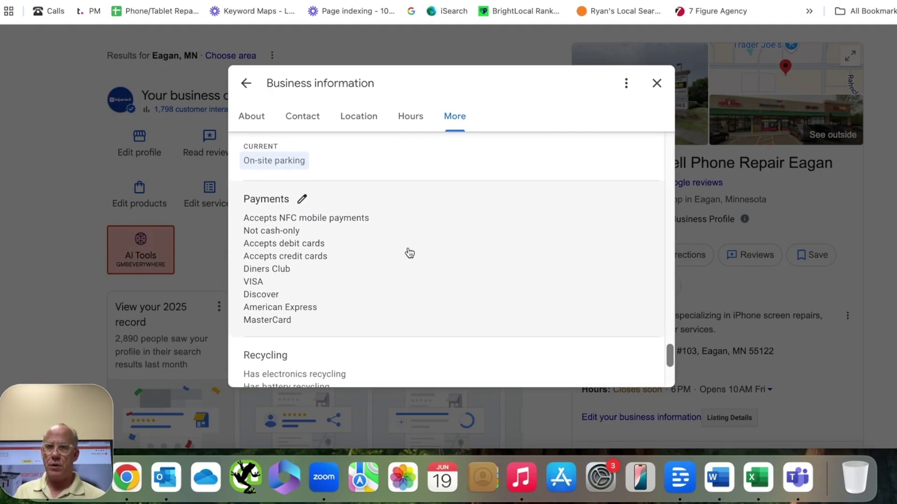
pyautogui.scroll(-1, 411, 250)
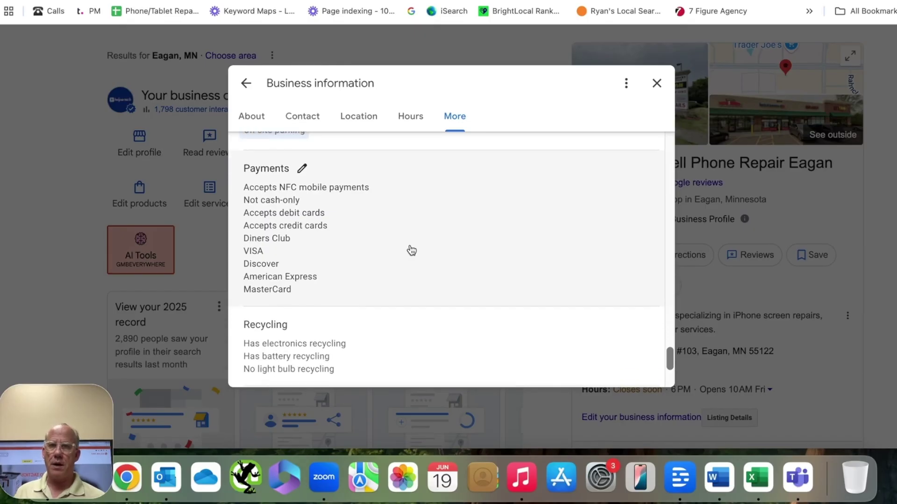
pyautogui.scroll(-1, 410, 247)
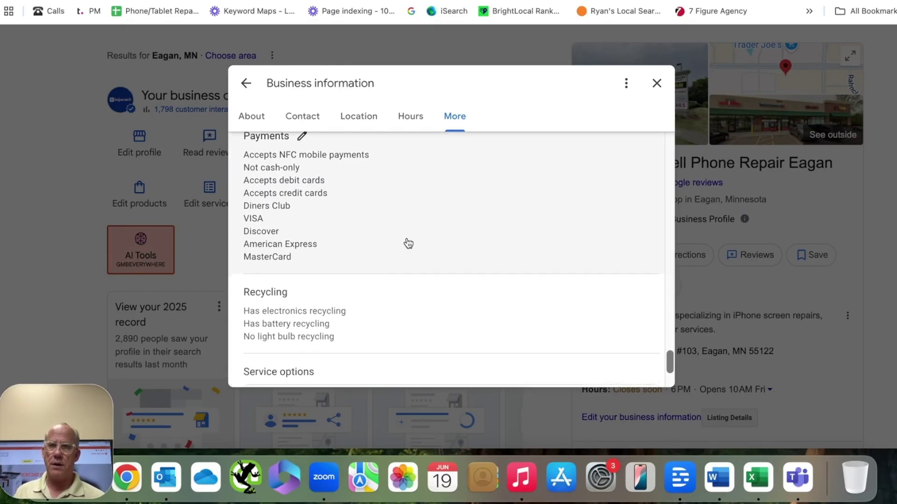
# Open the recycling attributes for editing, review them and the service options, and close the business information
pyautogui.scroll(-2, 408, 243)
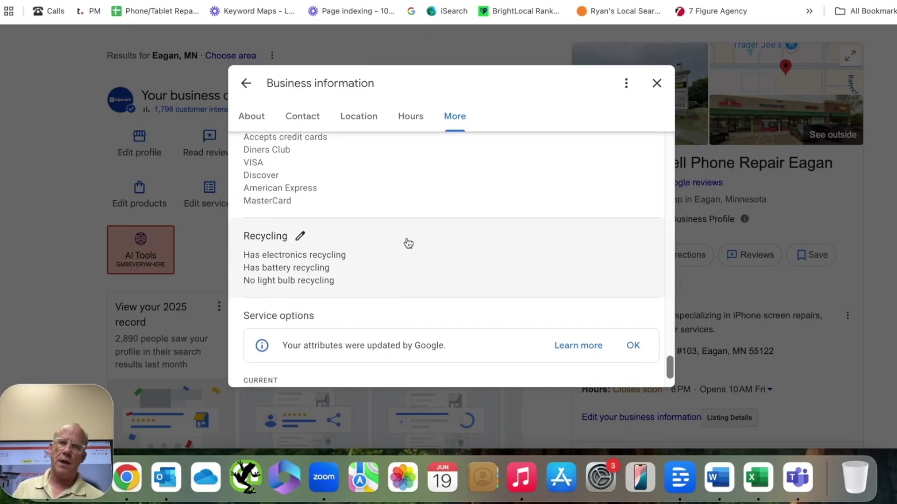
pyautogui.scroll(-1, 409, 244)
pyautogui.scroll(-1, 408, 243)
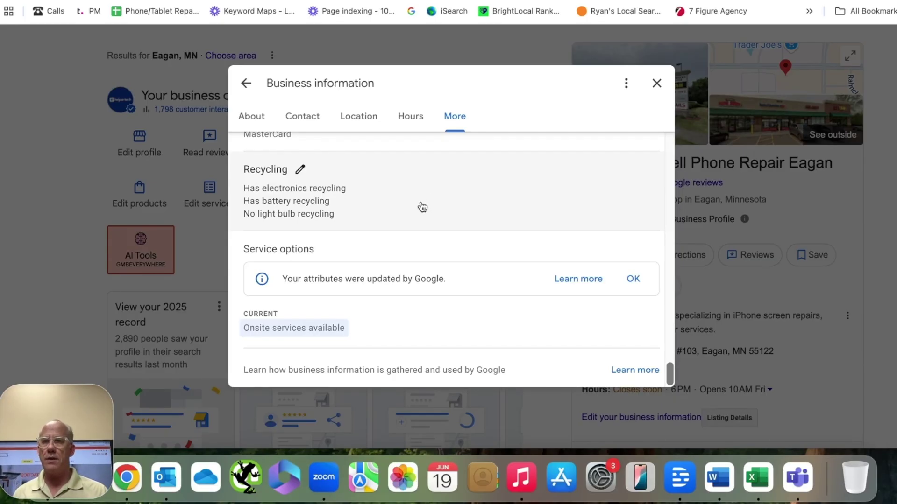
pyautogui.scroll(-1, 419, 207)
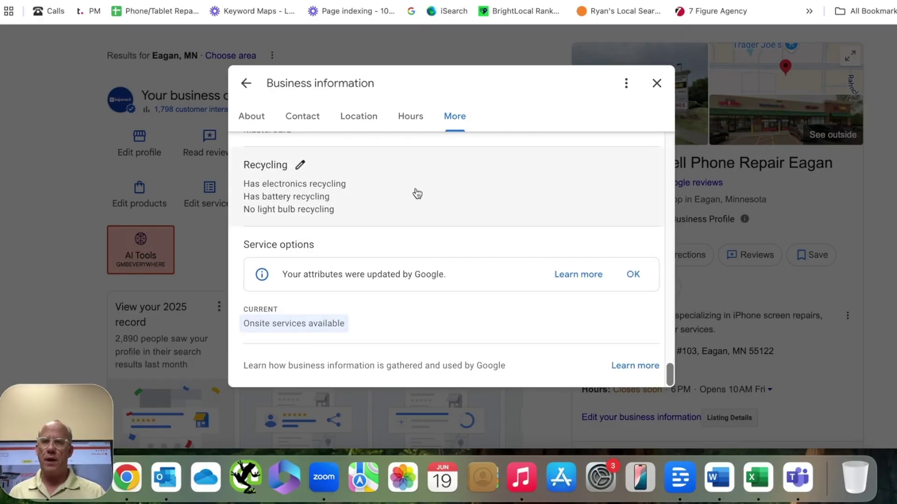
pyautogui.click(300, 164)
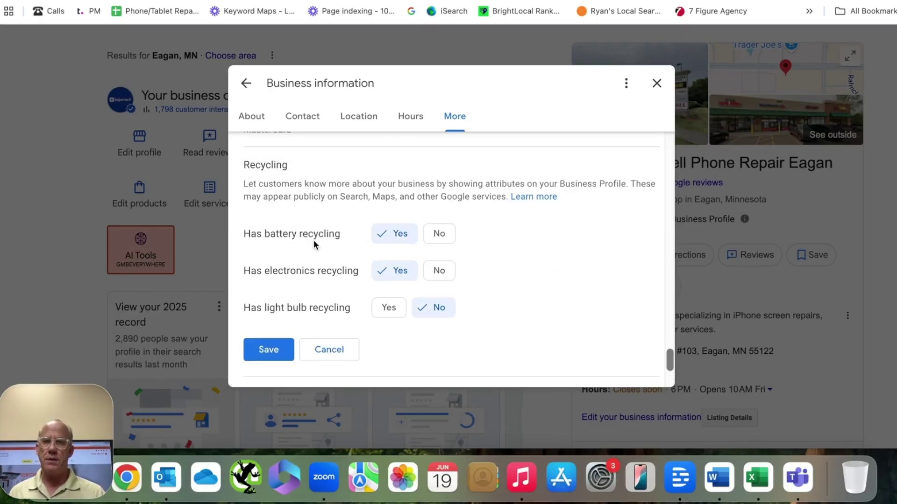
pyautogui.scroll(-3, 314, 243)
pyautogui.scroll(-1, 315, 245)
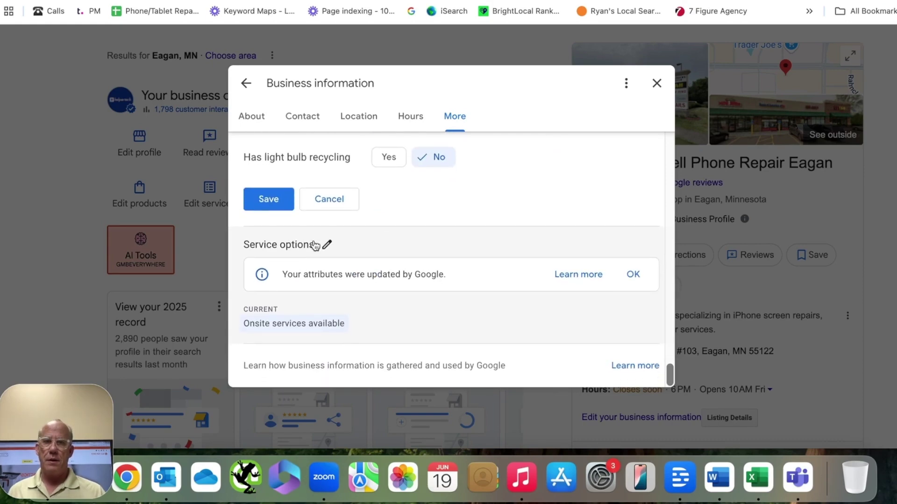
pyautogui.press('Escape')
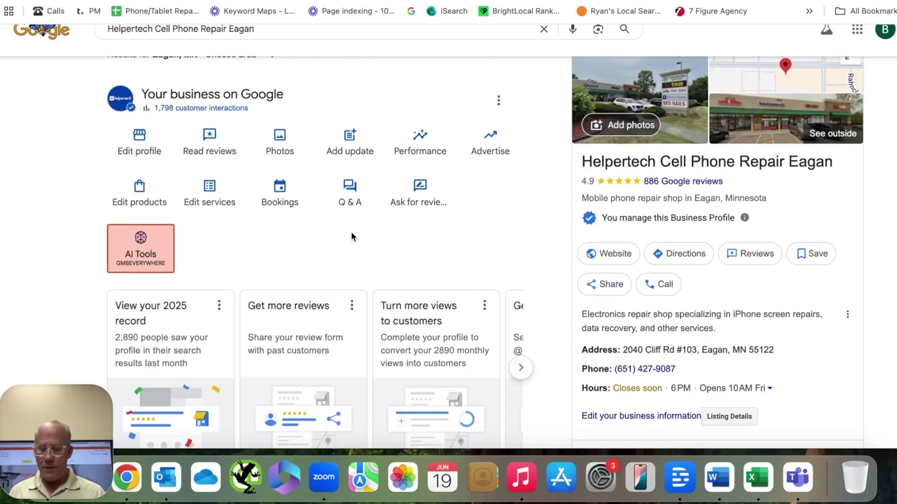
# Open the profile's photos and videos and review the cover, logo and storefront images
pyautogui.scroll(-2, 351, 236)
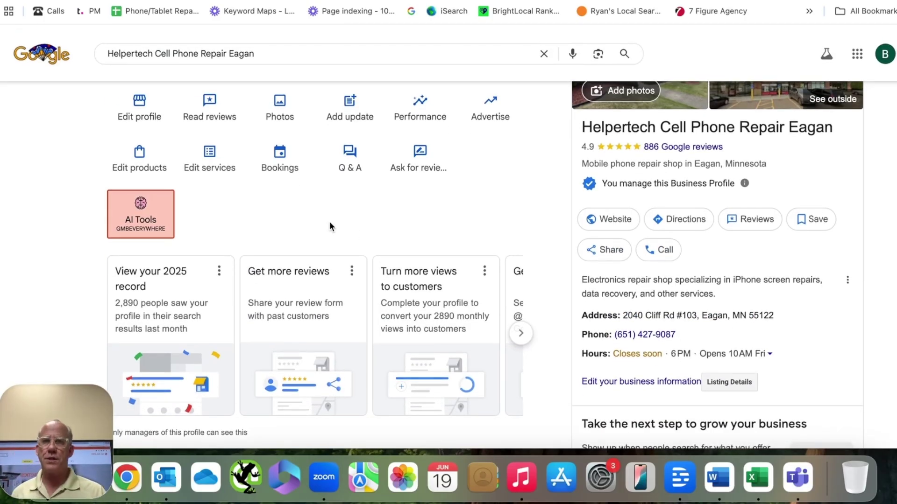
pyautogui.scroll(1, 329, 222)
pyautogui.click(270, 137)
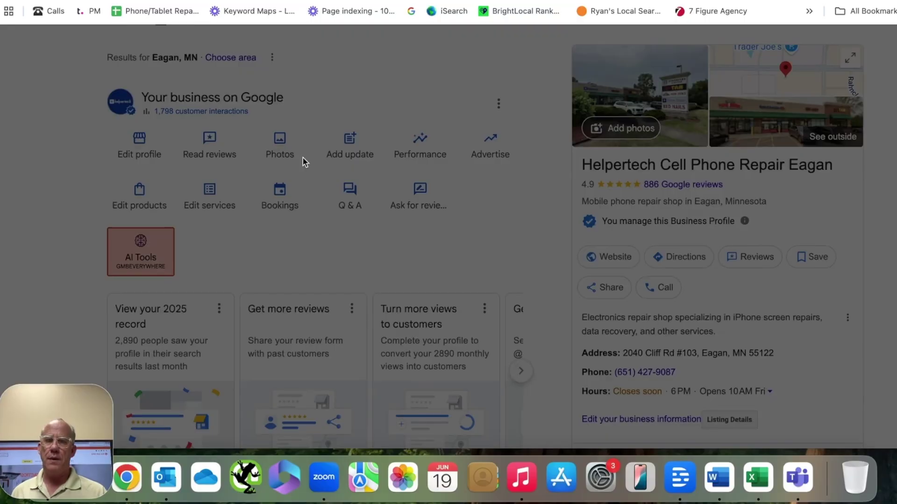
pyautogui.scroll(-3, 290, 175)
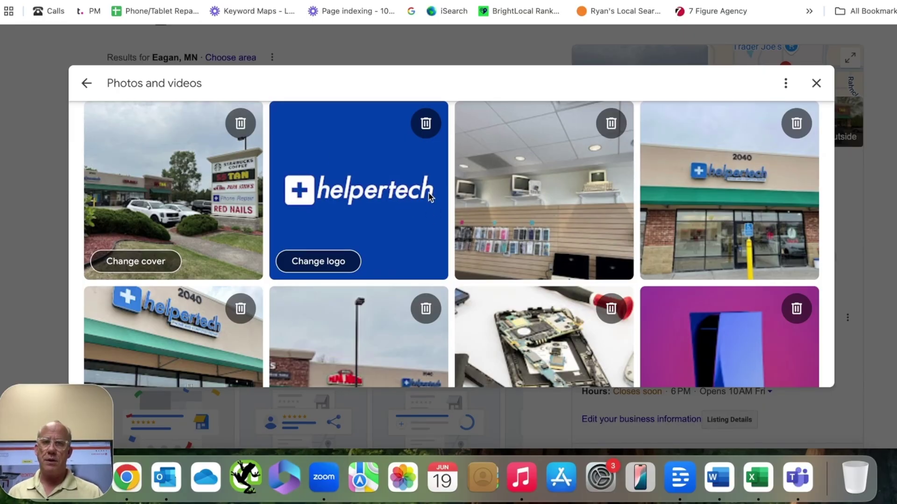
pyautogui.scroll(-1, 370, 214)
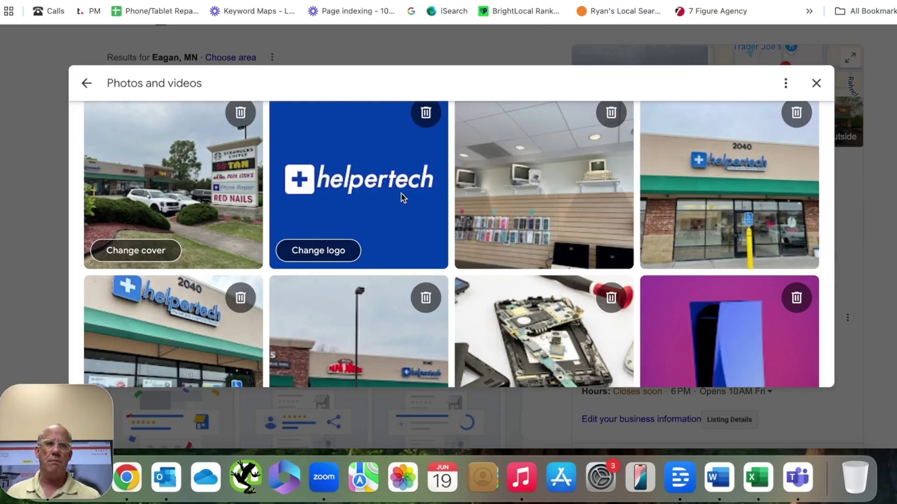
pyautogui.scroll(-3, 403, 197)
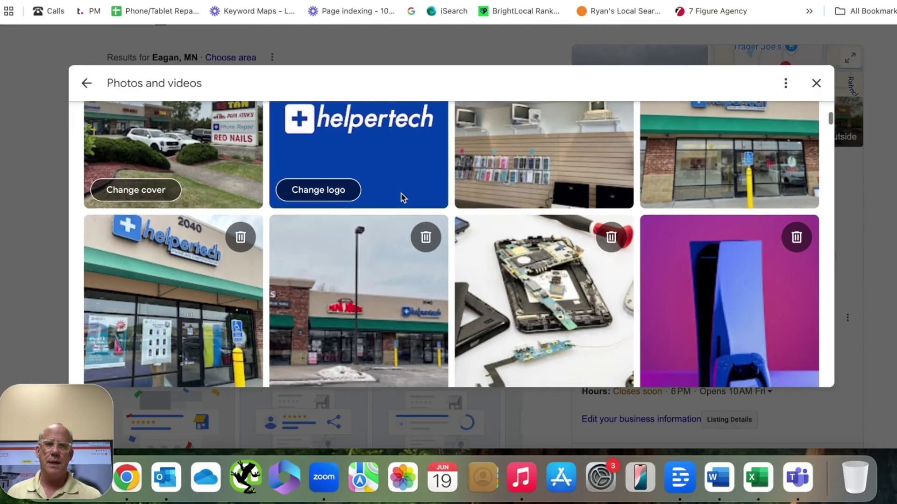
pyautogui.scroll(-1, 385, 228)
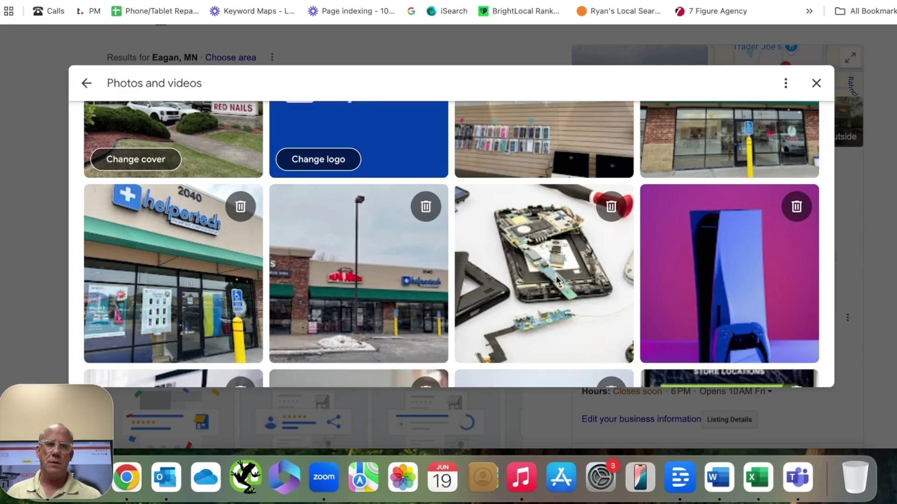
pyautogui.scroll(-1, 549, 279)
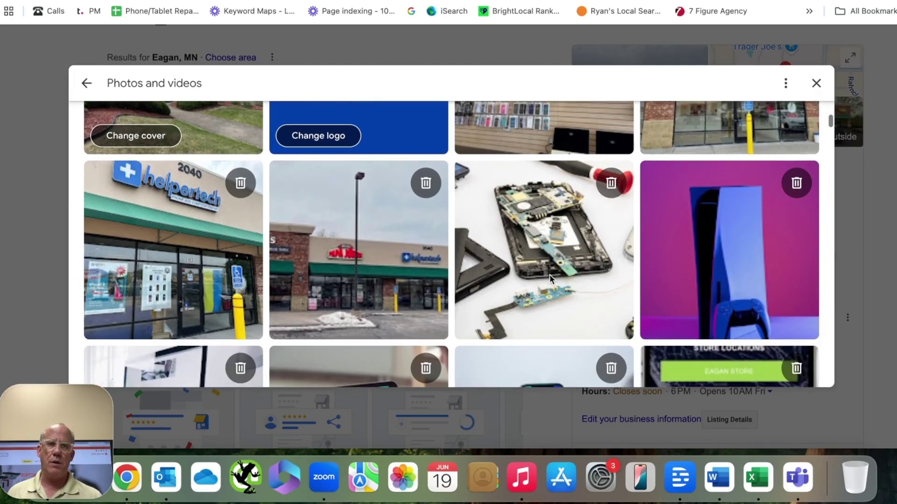
# Browse the uploaded device and repair photos and return to the business profile overview
pyautogui.scroll(-7, 550, 279)
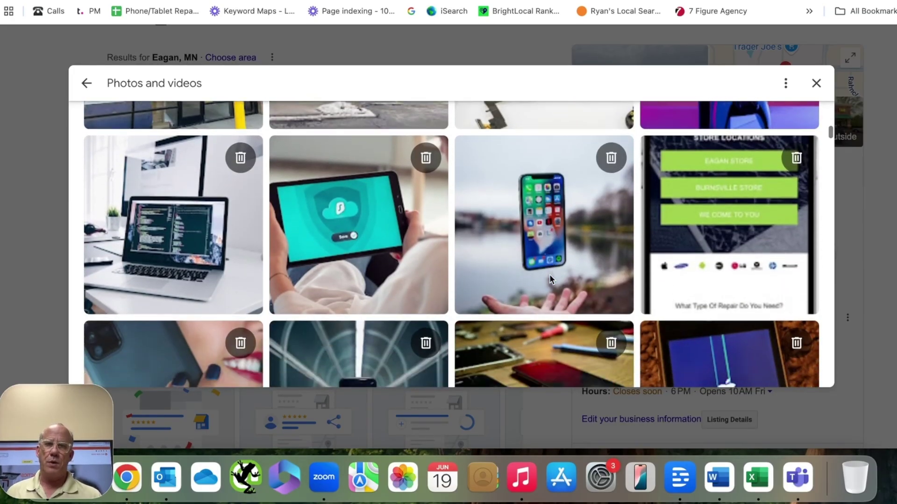
pyautogui.scroll(-7, 549, 279)
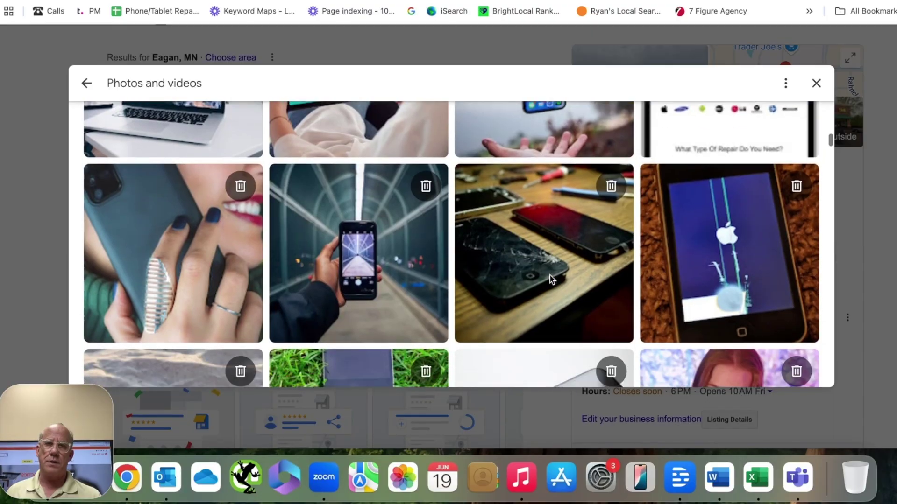
pyautogui.scroll(-15, 550, 279)
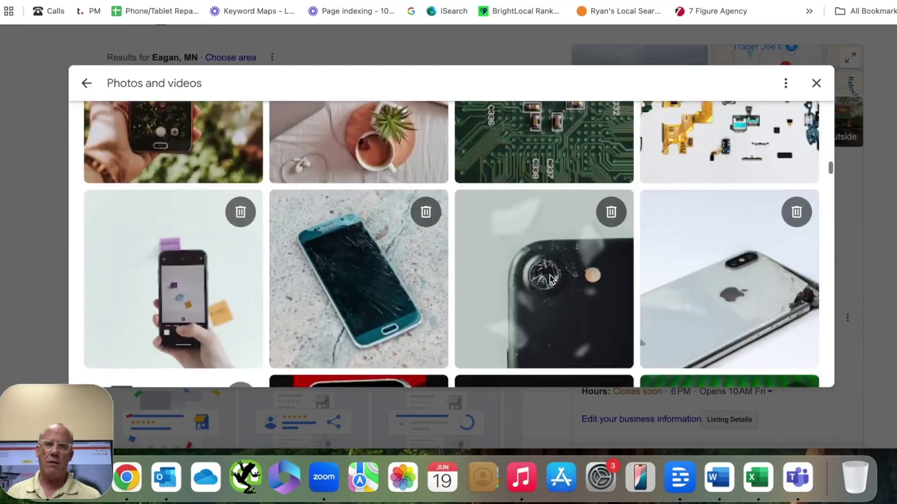
pyautogui.scroll(6, 549, 278)
pyautogui.scroll(20, 549, 279)
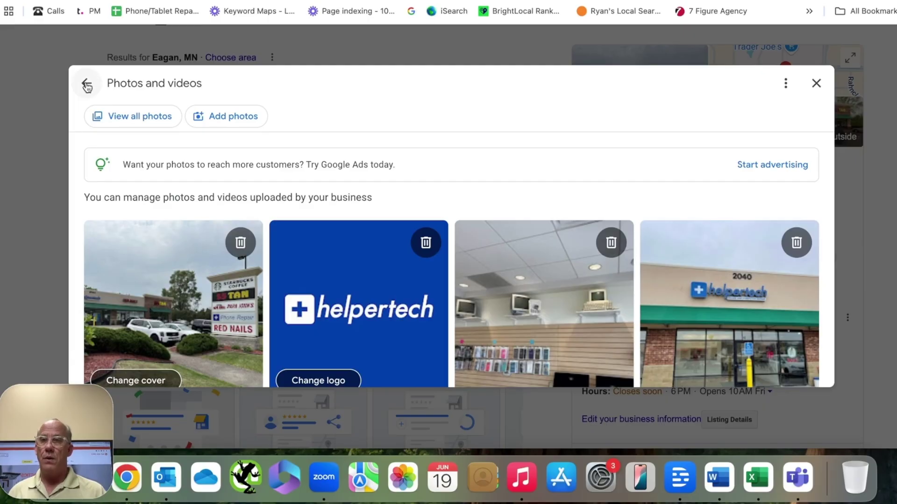
pyautogui.scroll(-20, 396, 233)
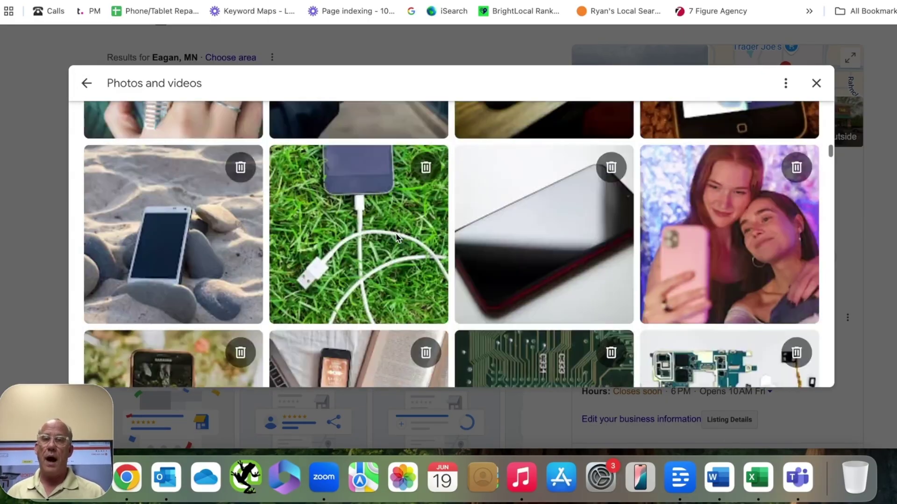
pyautogui.scroll(20, 396, 234)
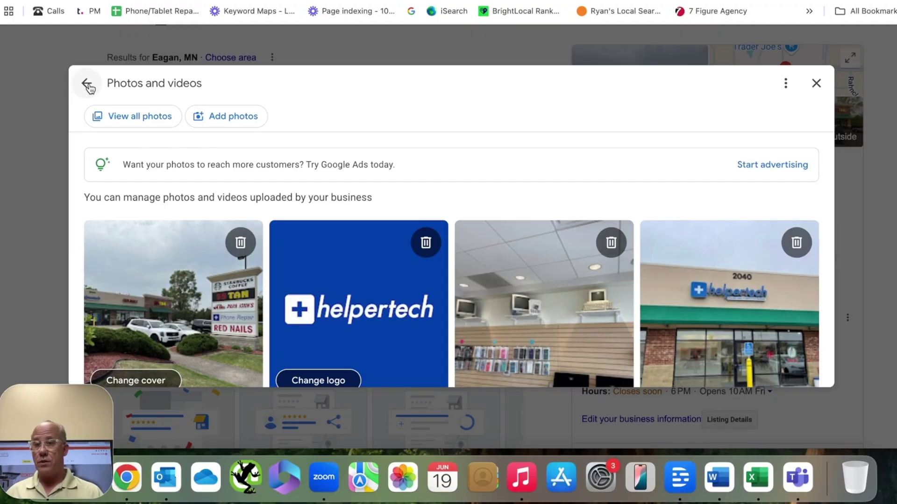
pyautogui.click(89, 86)
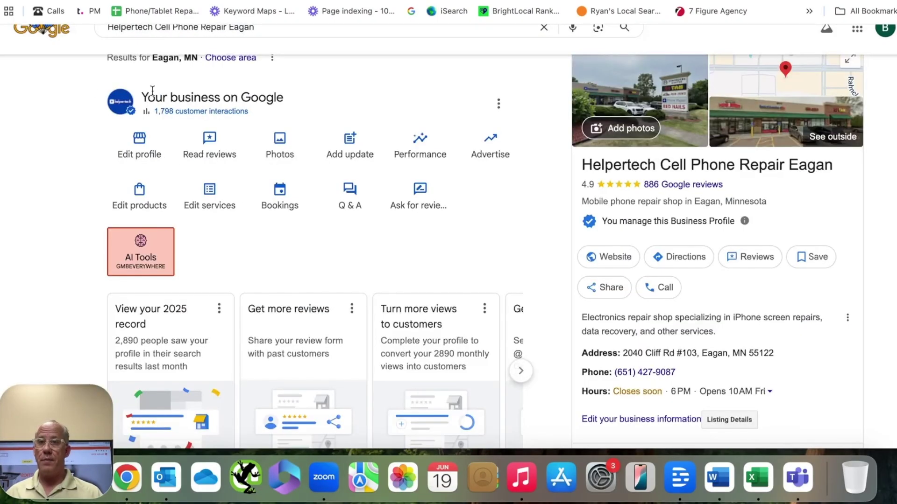
# Open the business profile's product list for editing
pyautogui.scroll(-1, 313, 215)
pyautogui.scroll(-1, 323, 201)
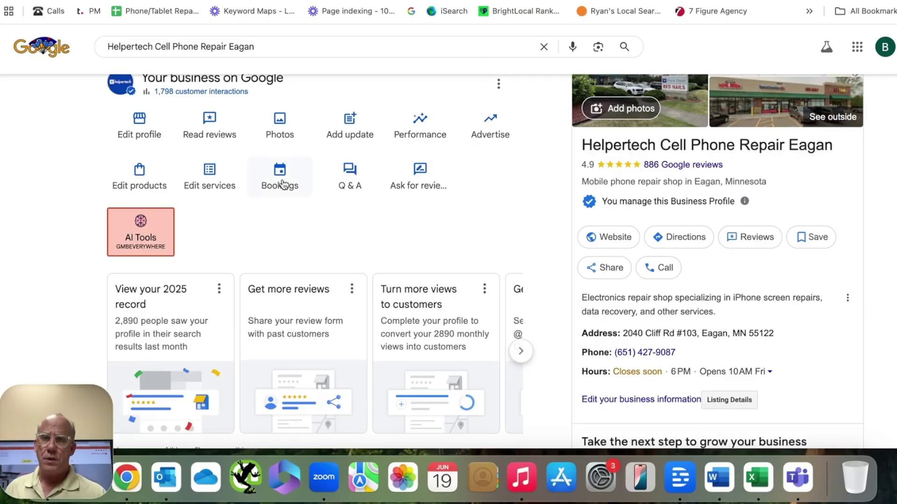
pyautogui.click(141, 171)
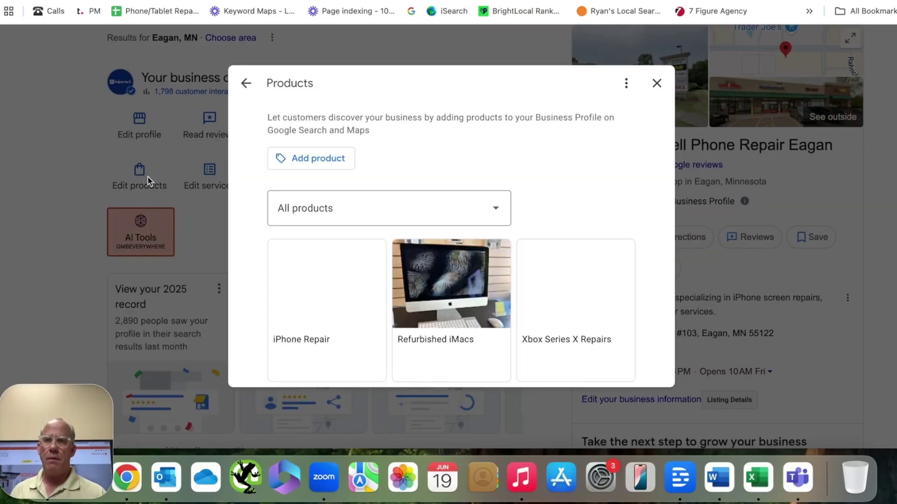
# Open the iPhone Repair product, review its category, price, description and landing page fields, and return to the product list
pyautogui.scroll(-2, 395, 194)
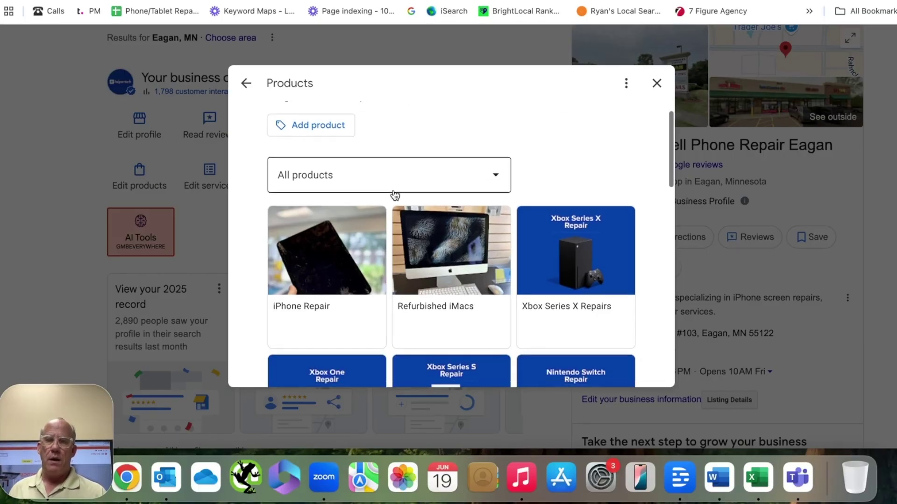
pyautogui.scroll(2, 348, 164)
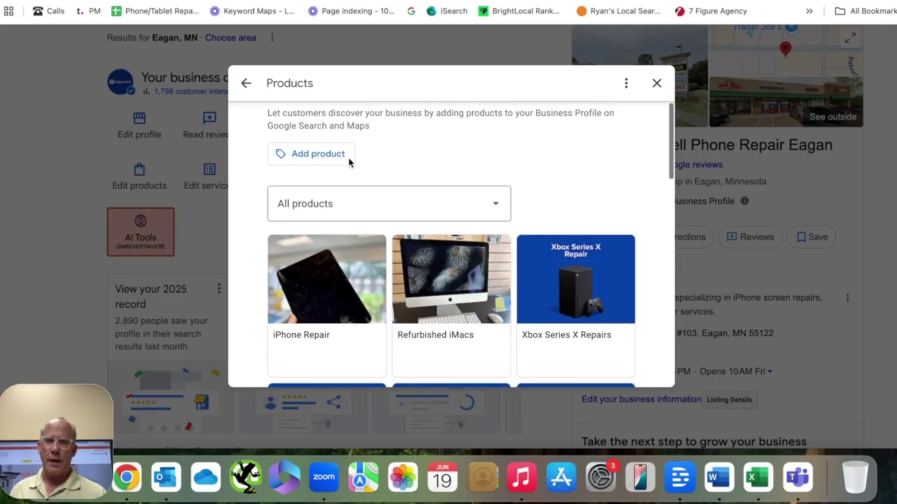
pyautogui.scroll(-3, 350, 163)
pyautogui.scroll(2, 350, 162)
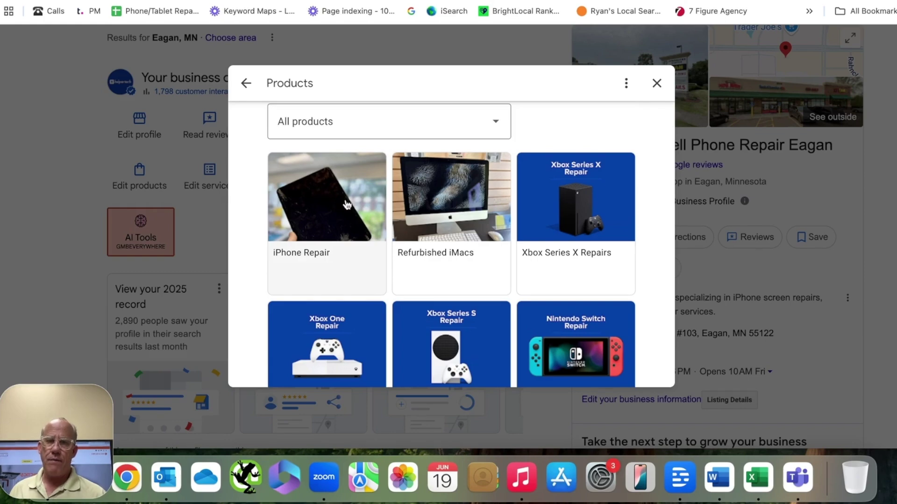
pyautogui.click(317, 200)
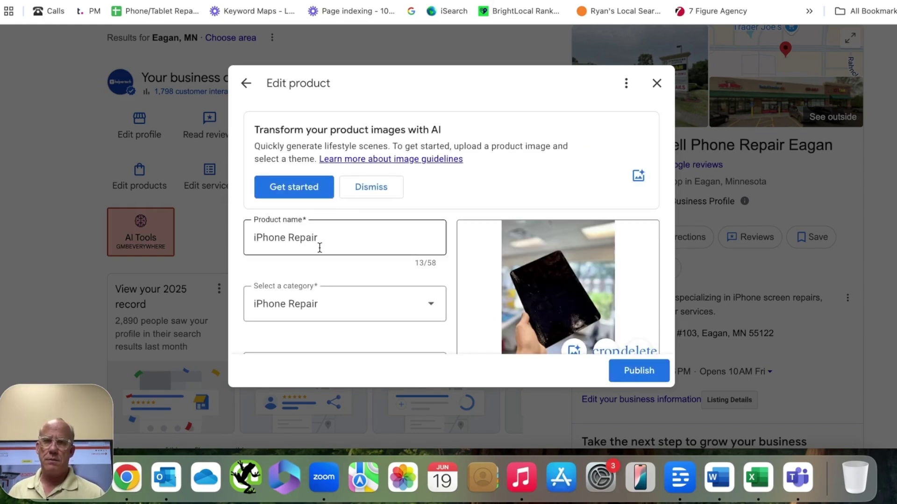
pyautogui.scroll(-5, 320, 247)
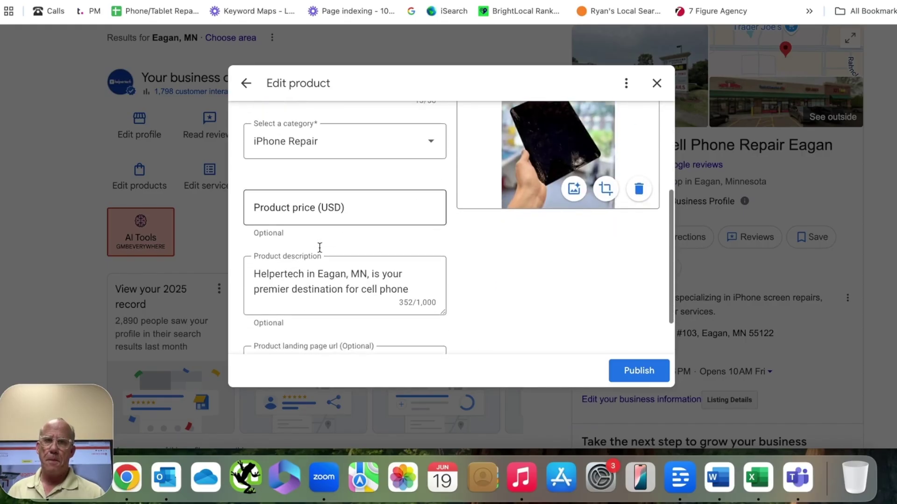
pyautogui.scroll(-5, 319, 248)
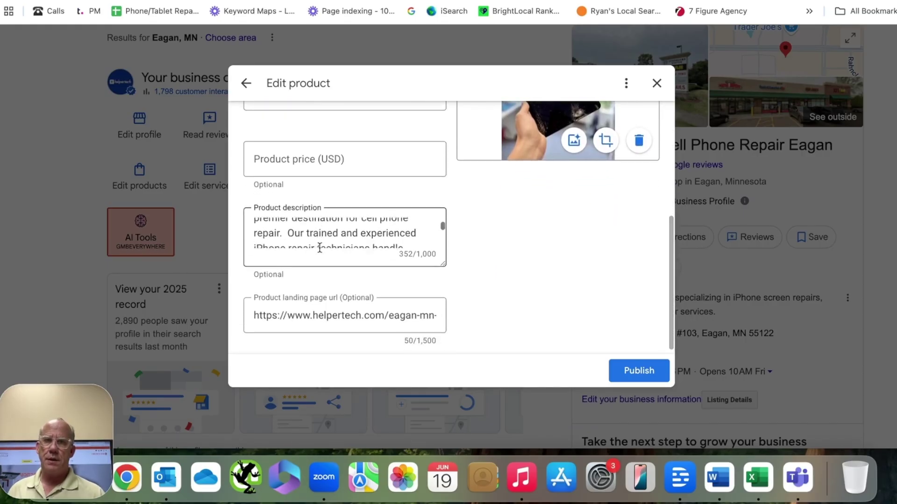
pyautogui.scroll(3, 319, 248)
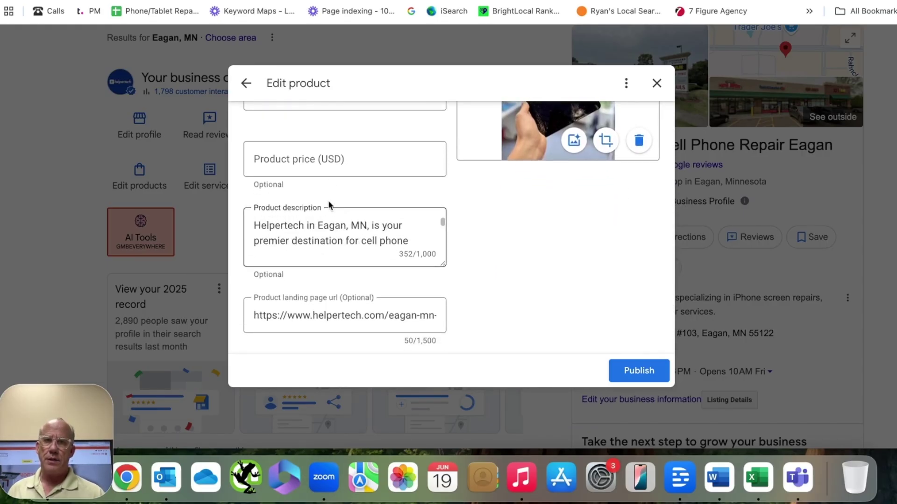
pyautogui.scroll(2, 329, 178)
pyautogui.scroll(5, 329, 178)
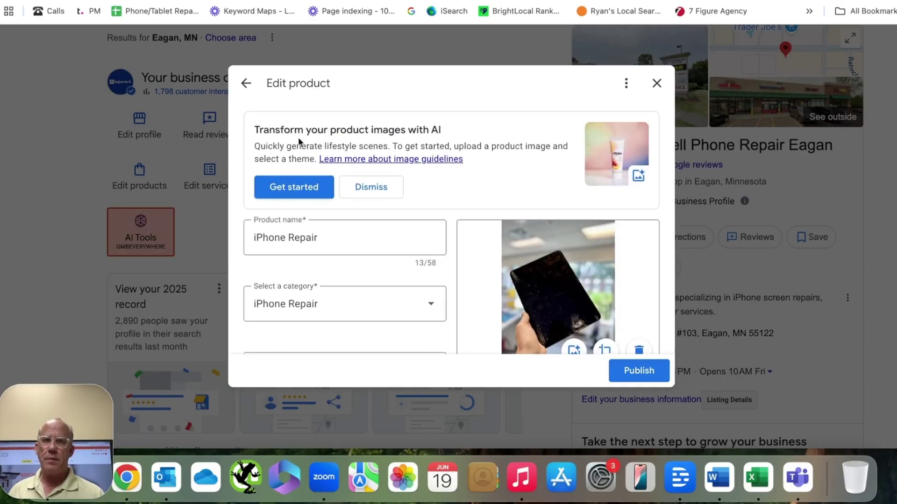
pyautogui.click(247, 84)
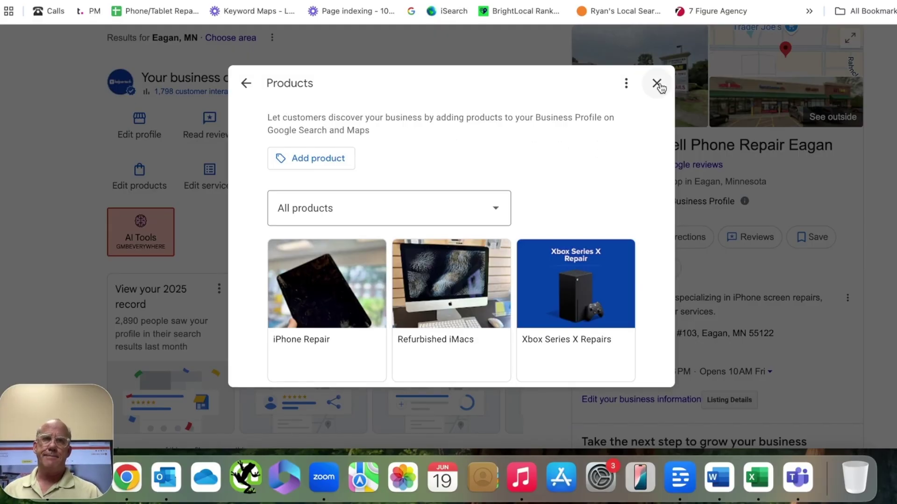
# Browse the full product list through the iPhone, Samsung and iPad repairs and return to the business profile overview
pyautogui.scroll(-3, 383, 243)
pyautogui.scroll(-15, 383, 247)
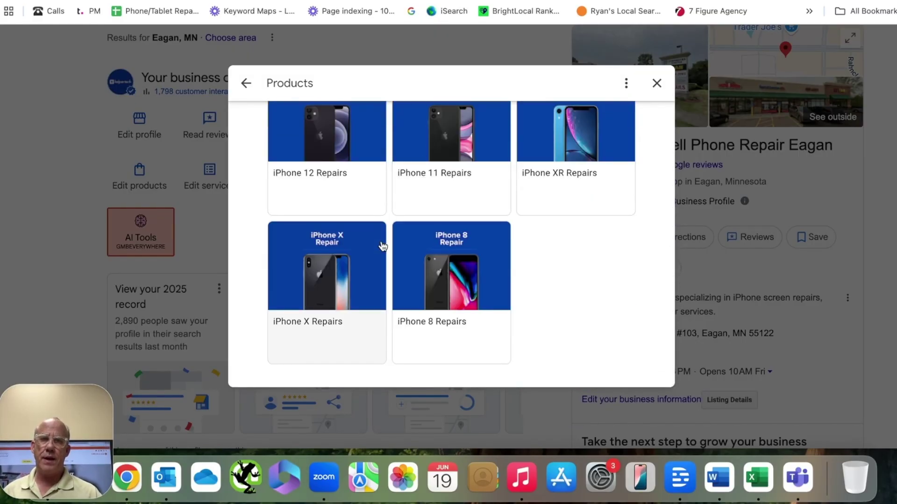
pyautogui.scroll(8, 430, 172)
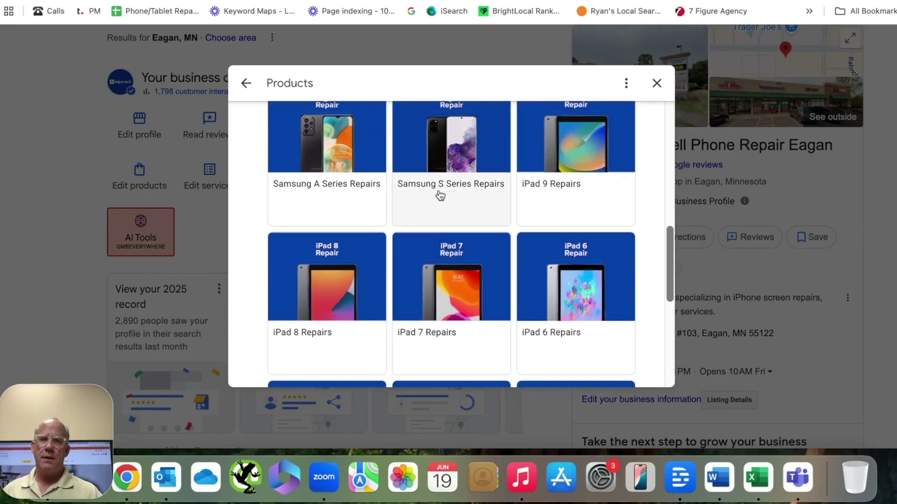
pyautogui.click(246, 85)
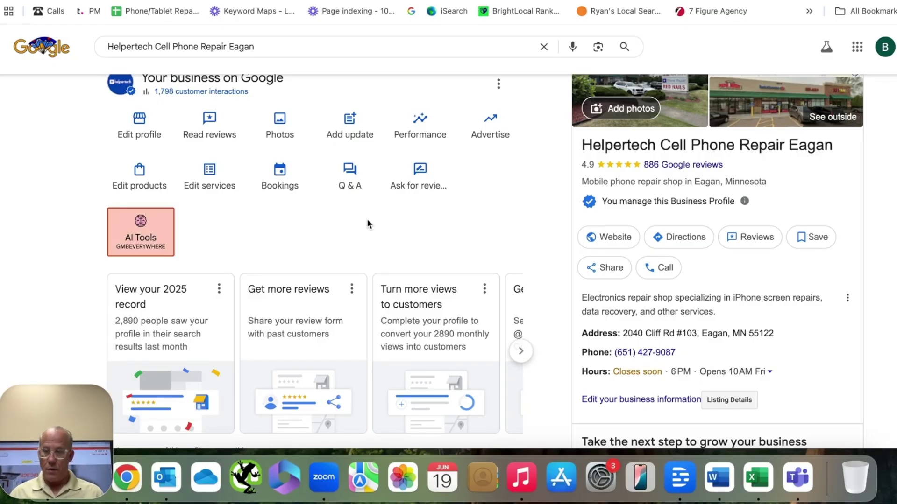
# Open the business profile's services and review the current services under the Mobile phone repair shop primary category
pyautogui.click(209, 177)
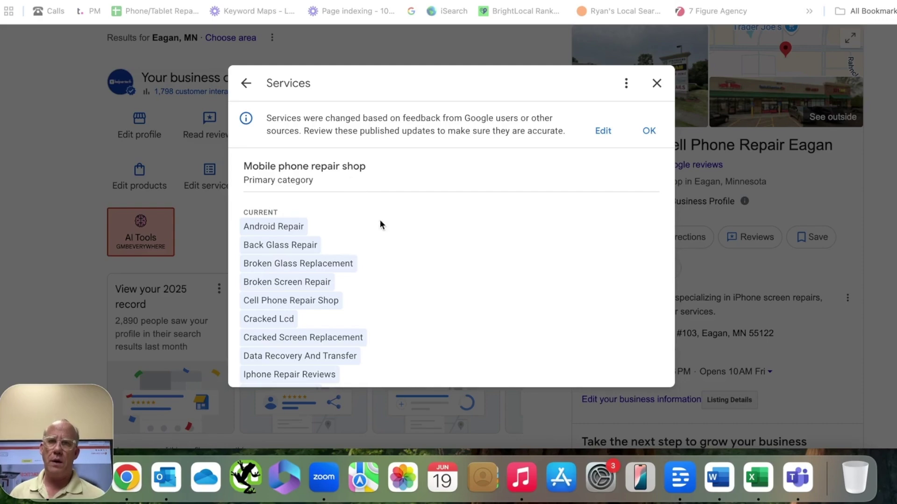
pyautogui.scroll(-3, 386, 241)
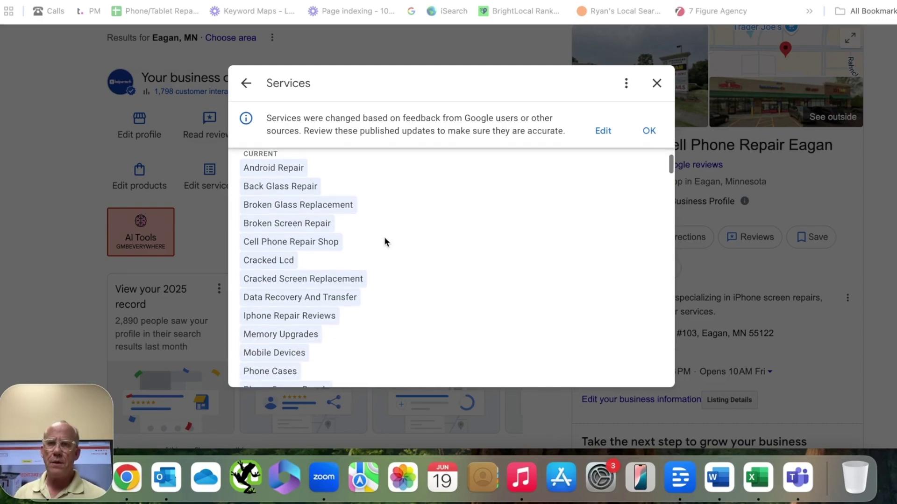
pyautogui.scroll(-3, 384, 239)
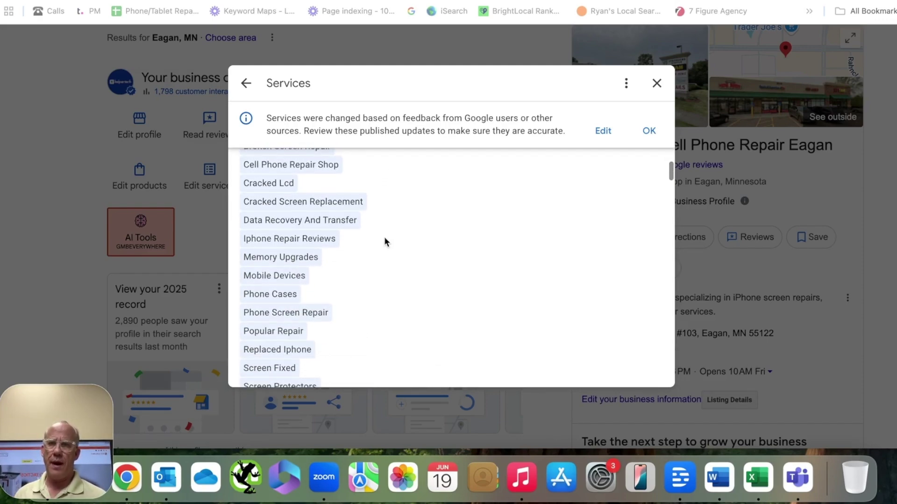
pyautogui.scroll(-5, 384, 236)
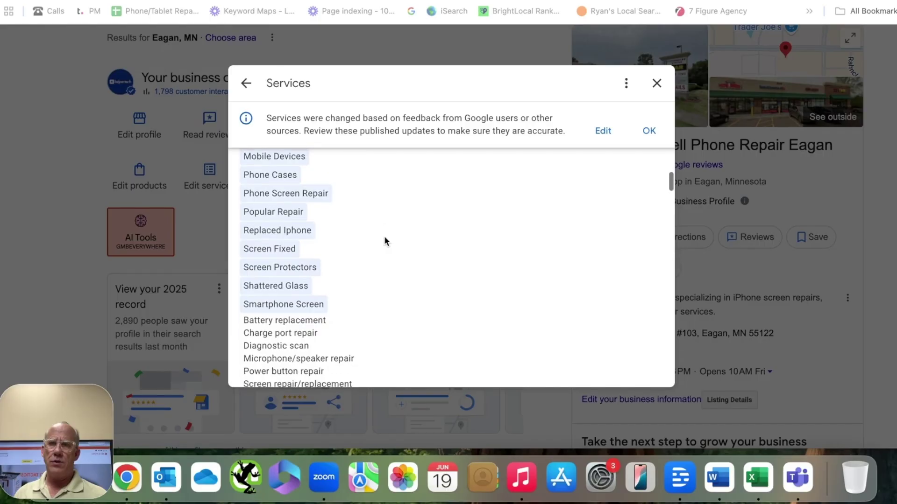
pyautogui.scroll(-4, 384, 236)
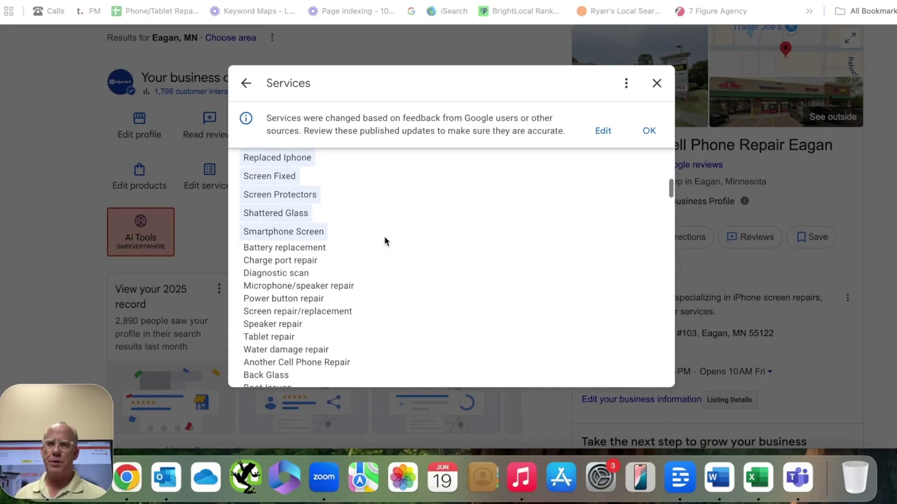
pyautogui.scroll(-2, 384, 237)
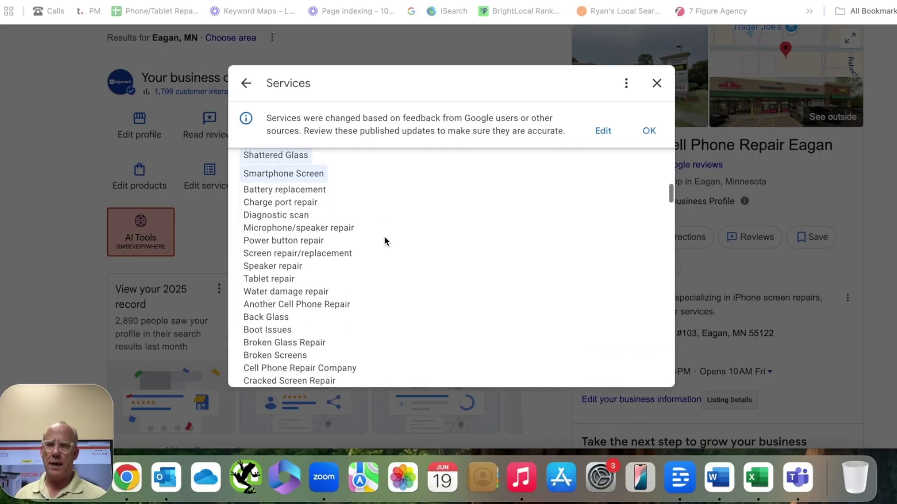
pyautogui.scroll(-6, 384, 241)
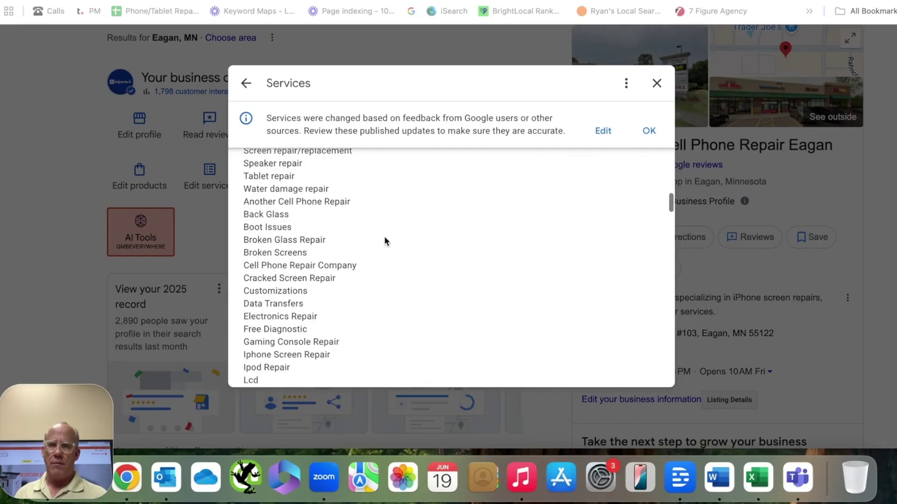
pyautogui.scroll(-3, 384, 241)
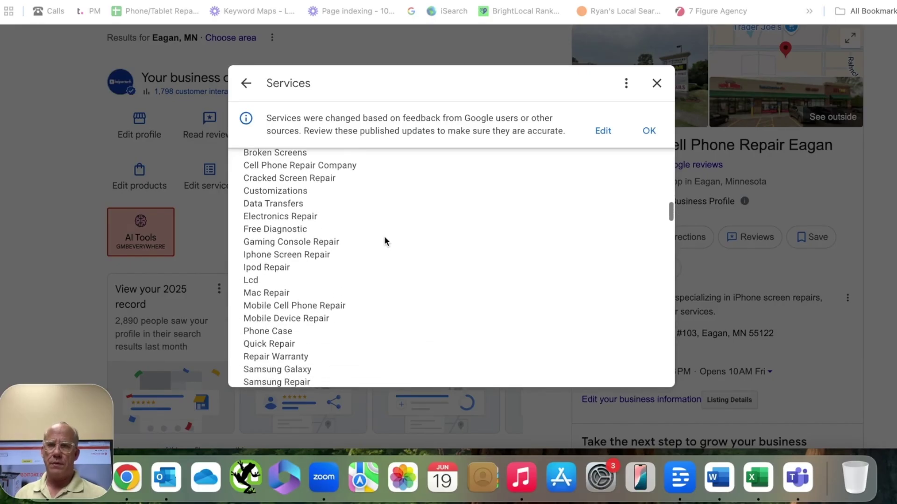
pyautogui.scroll(-7, 384, 239)
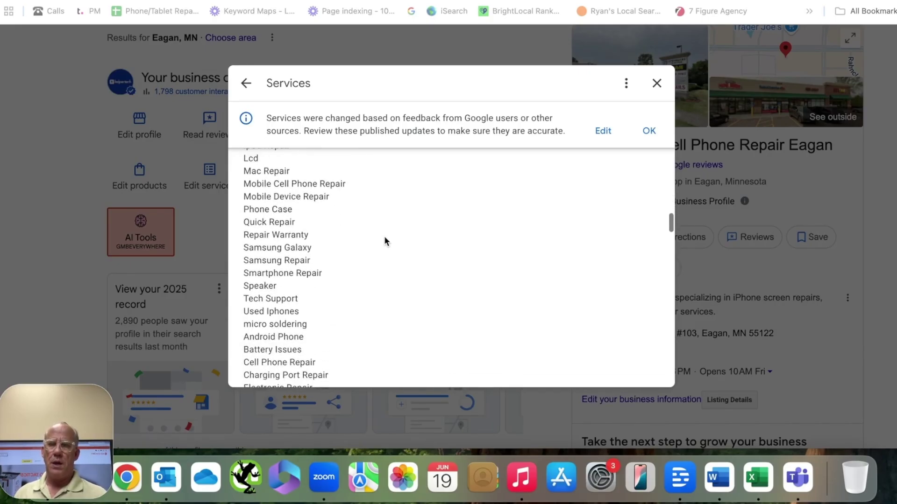
pyautogui.scroll(-7, 384, 241)
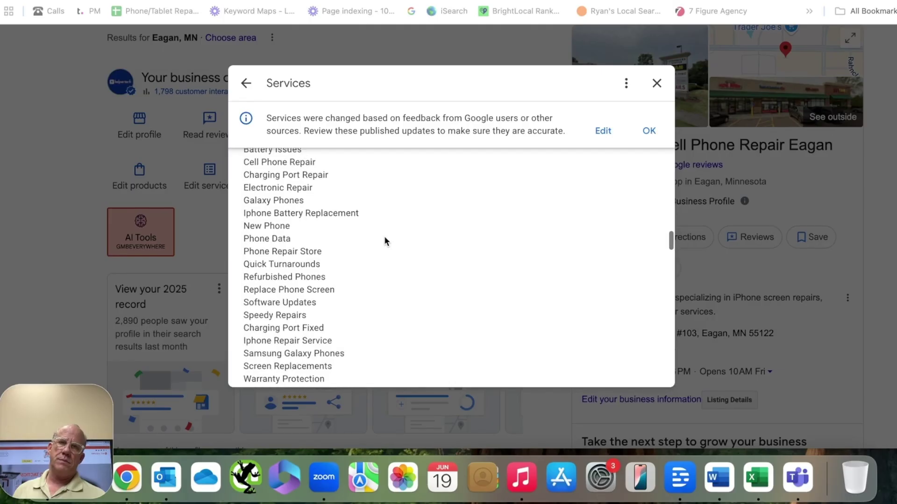
pyautogui.scroll(-2, 384, 237)
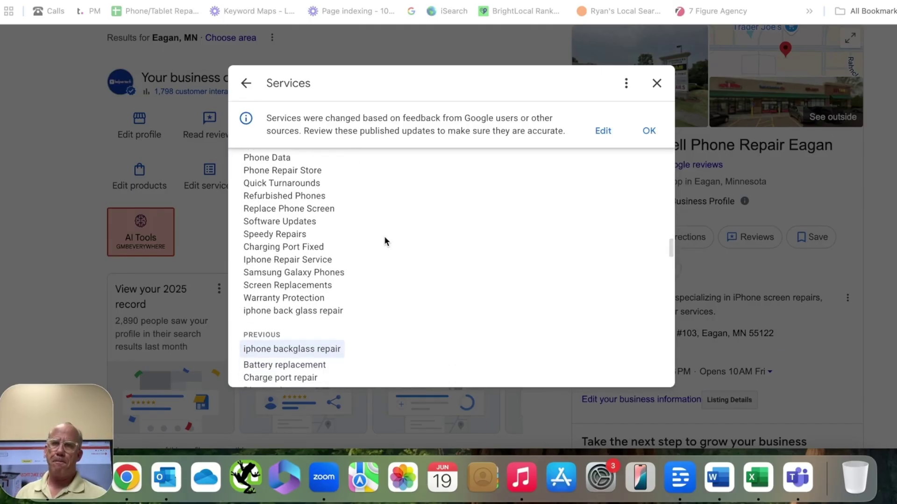
# Compare the end of the current services with the previous services list, reading on to the Computer store category
pyautogui.scroll(1, 425, 229)
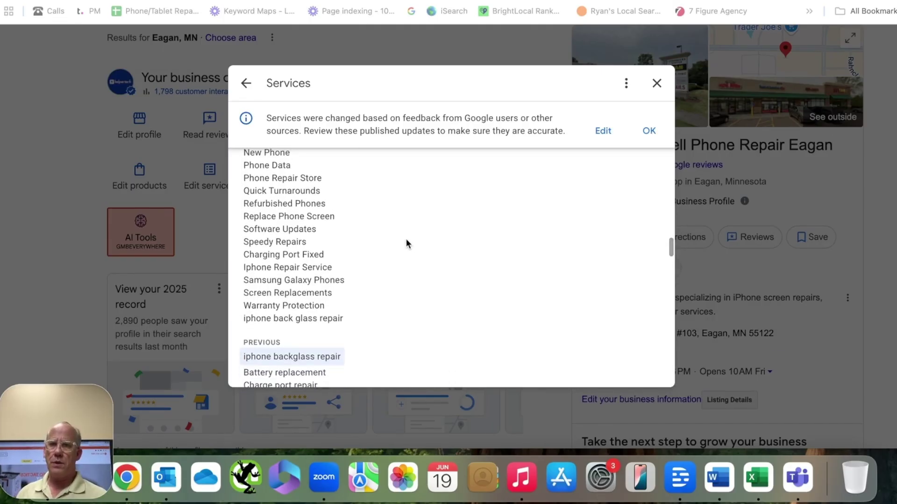
pyautogui.scroll(3, 406, 248)
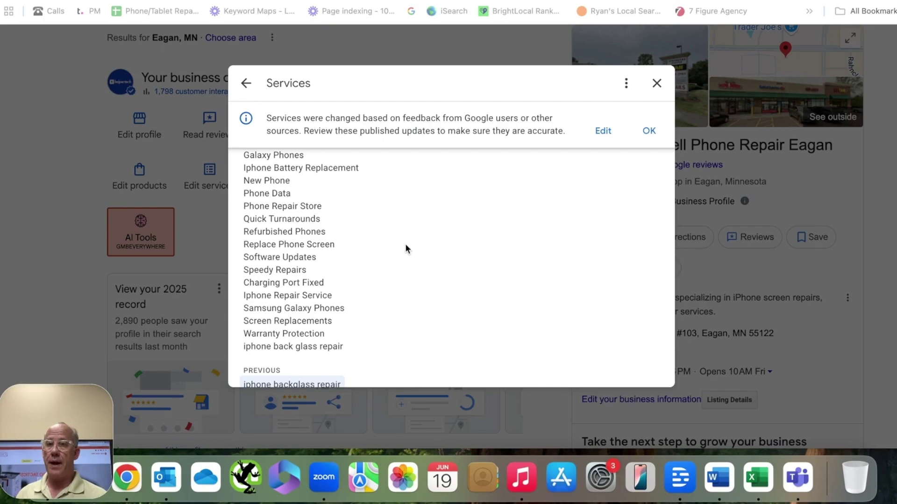
pyautogui.scroll(-2, 406, 246)
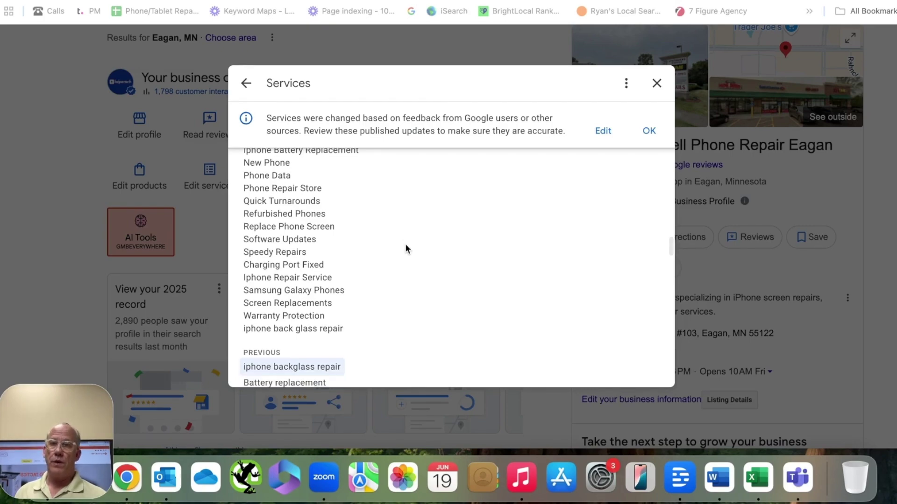
pyautogui.scroll(-3, 406, 248)
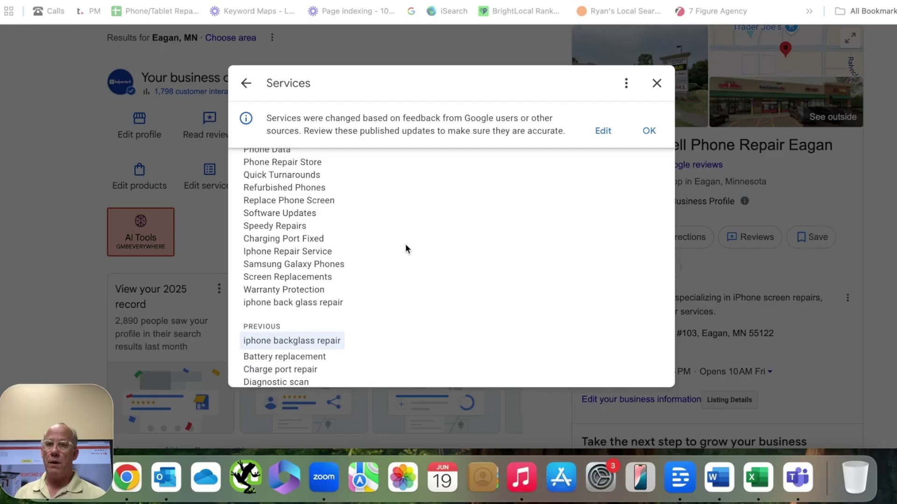
pyautogui.scroll(-2, 406, 248)
pyautogui.scroll(-4, 406, 248)
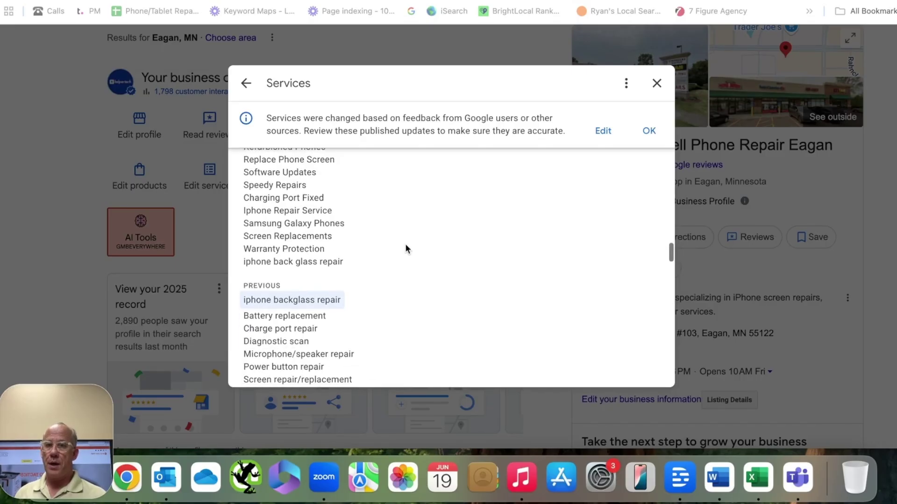
pyautogui.scroll(-6, 406, 248)
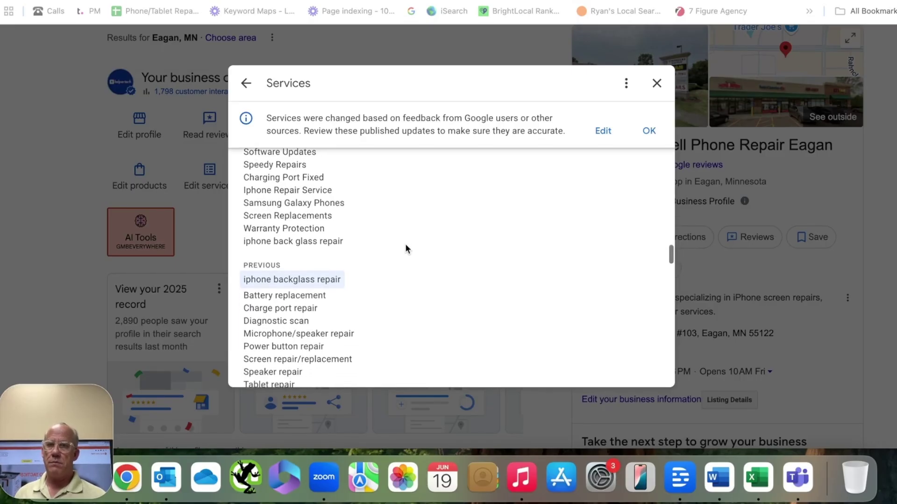
pyautogui.scroll(-2, 405, 248)
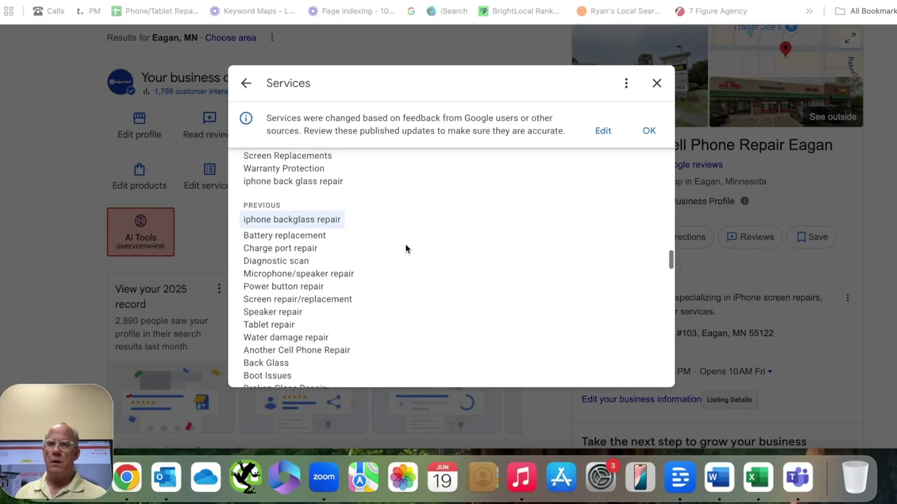
pyautogui.scroll(-10, 322, 234)
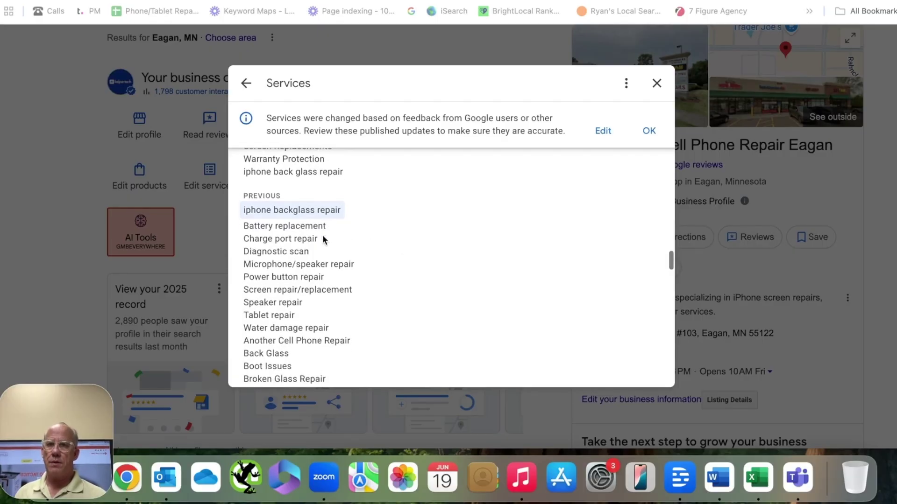
pyautogui.scroll(-15, 322, 234)
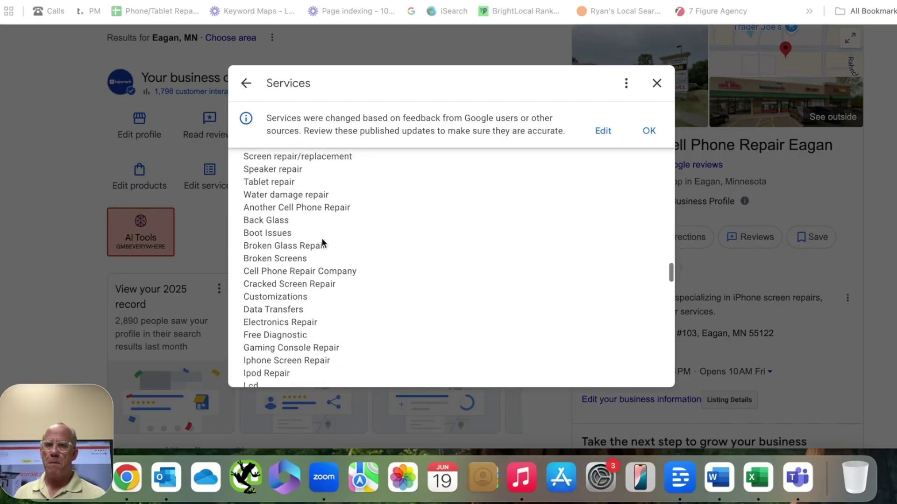
pyautogui.scroll(-15, 322, 242)
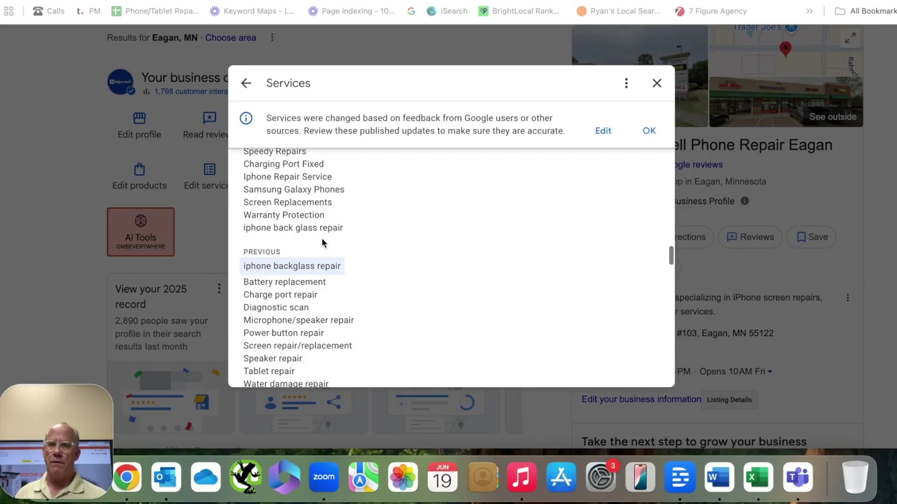
pyautogui.scroll(-20, 322, 241)
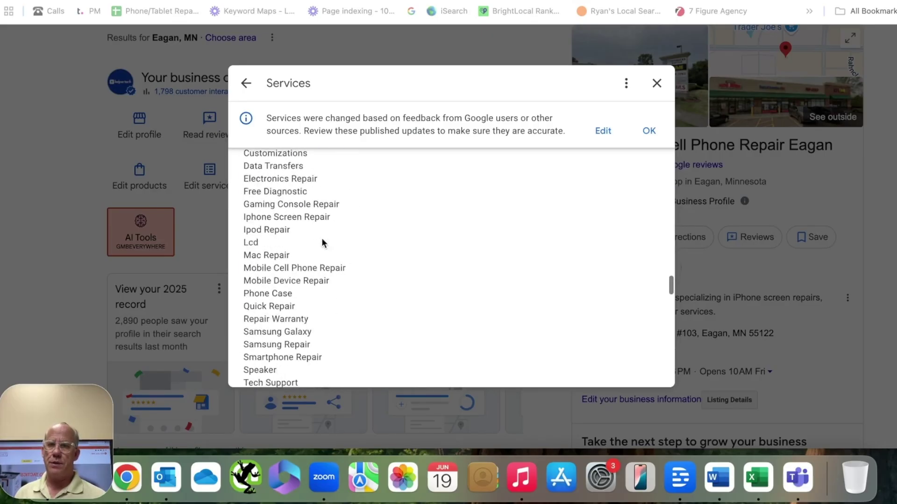
pyautogui.scroll(-6, 322, 241)
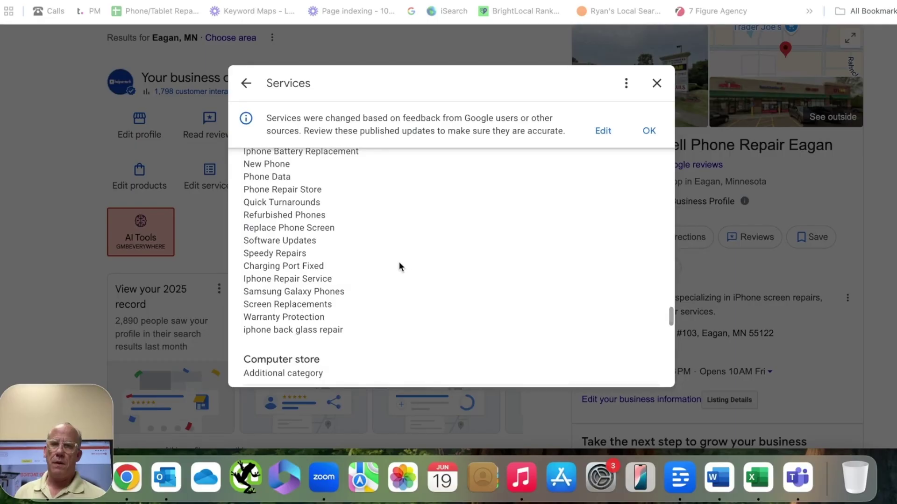
# Read back through the previous and current services to the start of the Mobile phone repair shop category
pyautogui.scroll(-4, 399, 266)
pyautogui.scroll(15, 400, 273)
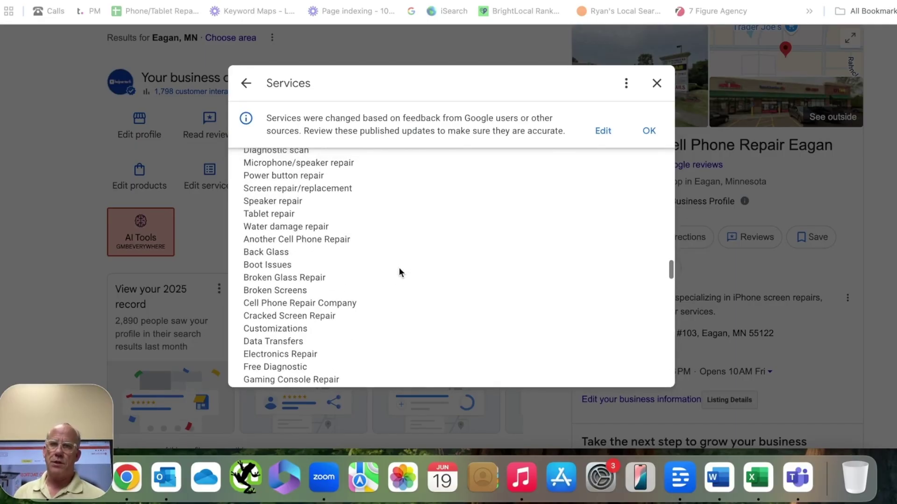
pyautogui.scroll(8, 400, 270)
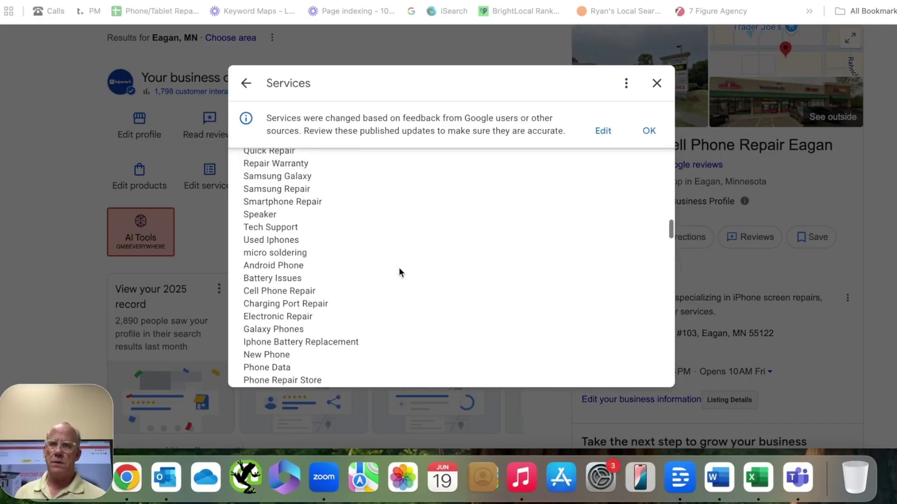
pyautogui.scroll(13, 399, 272)
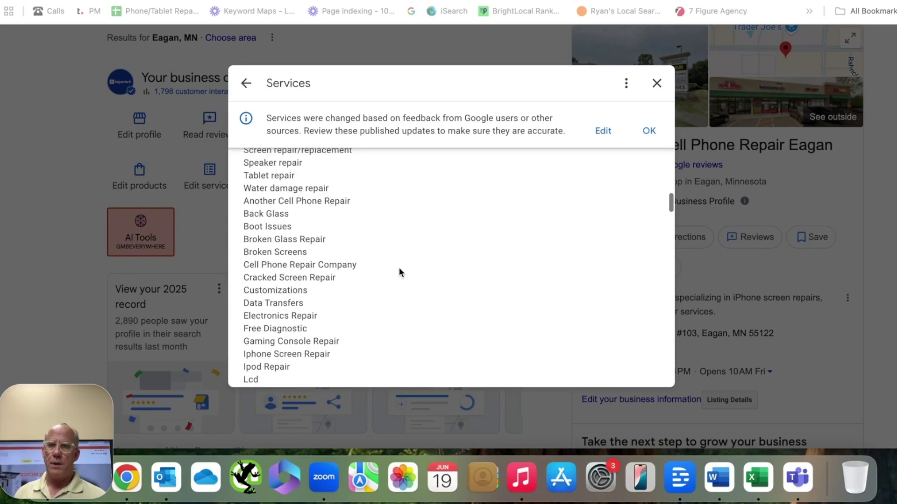
pyautogui.scroll(13, 400, 273)
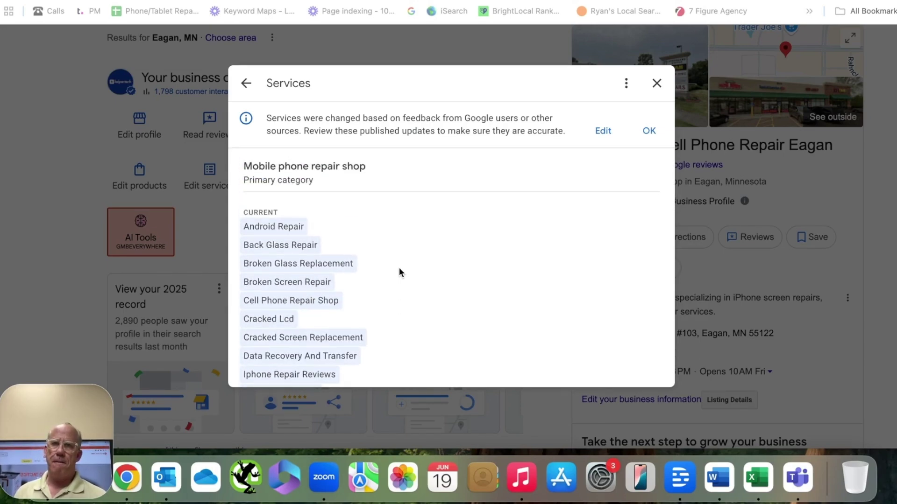
# Examine the highlighted current services, from Android Repair through Smartphone Screen
pyautogui.scroll(-1, 400, 271)
pyautogui.scroll(-2, 399, 273)
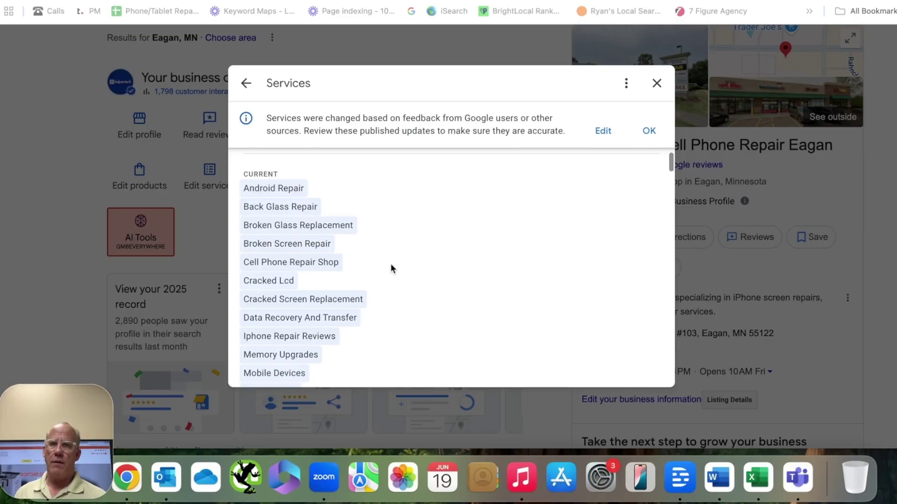
pyautogui.scroll(-4, 391, 268)
pyautogui.scroll(-3, 391, 265)
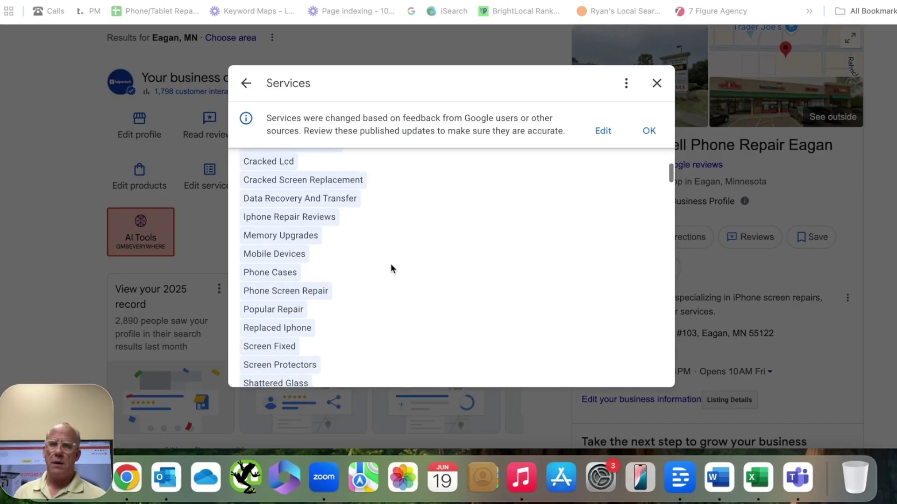
pyautogui.scroll(4, 391, 265)
pyautogui.scroll(-1, 391, 265)
pyautogui.scroll(-10, 390, 268)
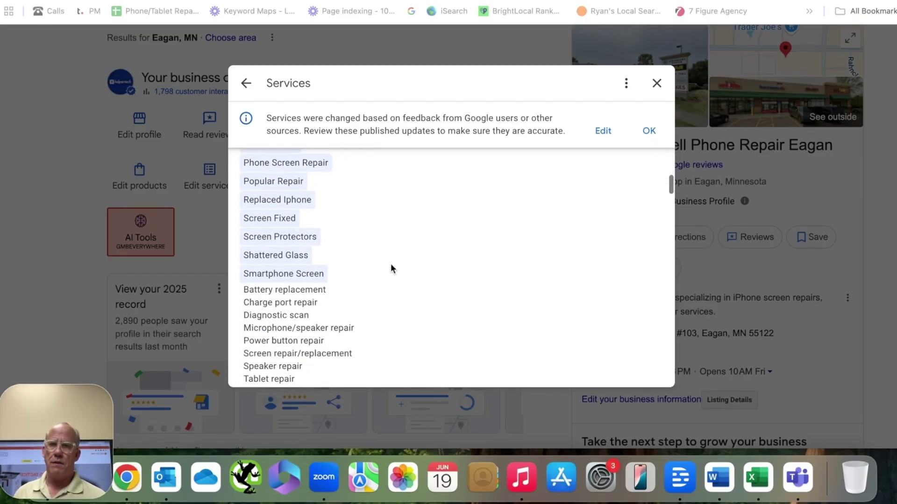
pyautogui.scroll(13, 391, 268)
pyautogui.scroll(2, 390, 265)
pyautogui.scroll(-2, 391, 265)
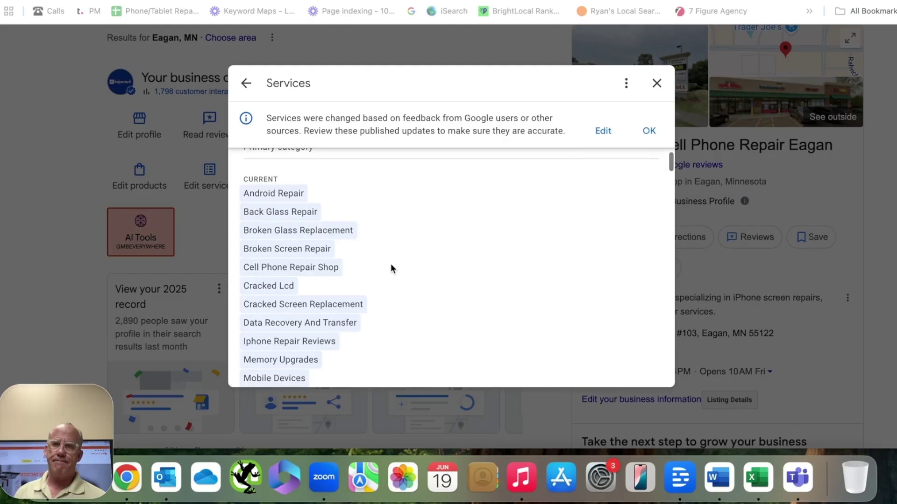
# Compare the highlighted services with the regular phone repair services listed after them, from Battery replacement to Samsung Galaxy
pyautogui.scroll(-5, 321, 239)
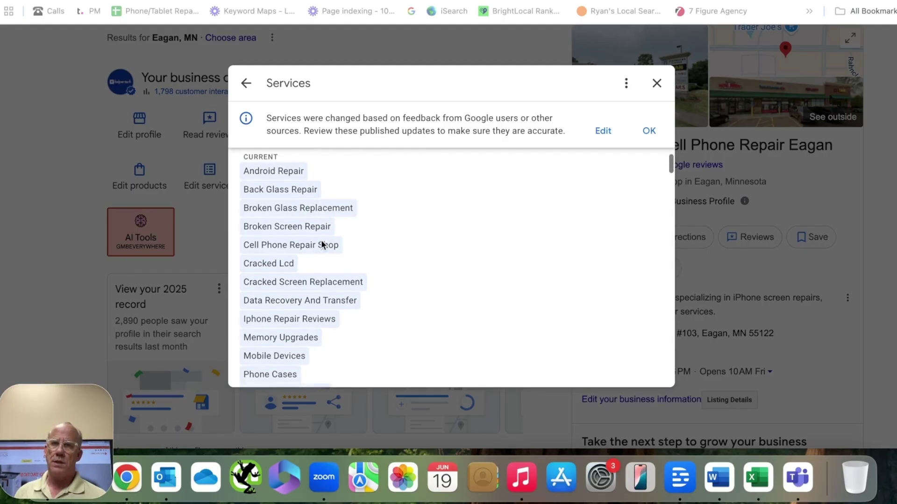
pyautogui.scroll(-8, 320, 239)
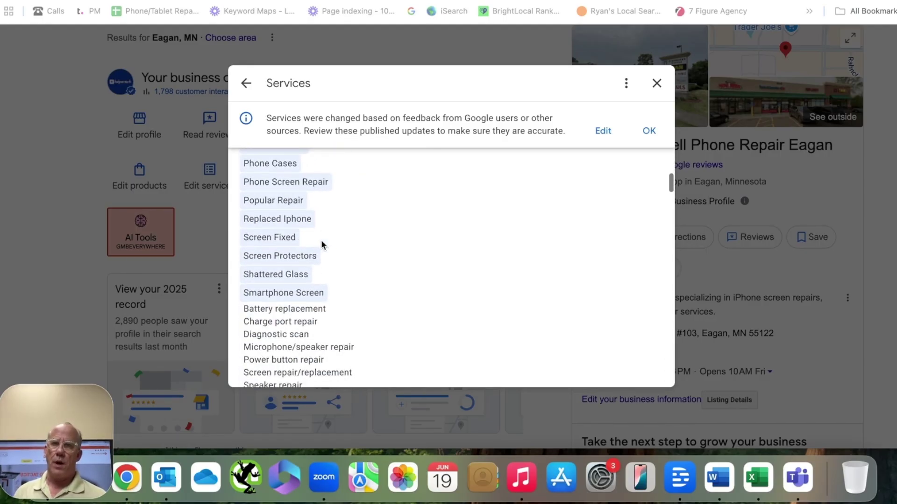
pyautogui.scroll(-12, 381, 302)
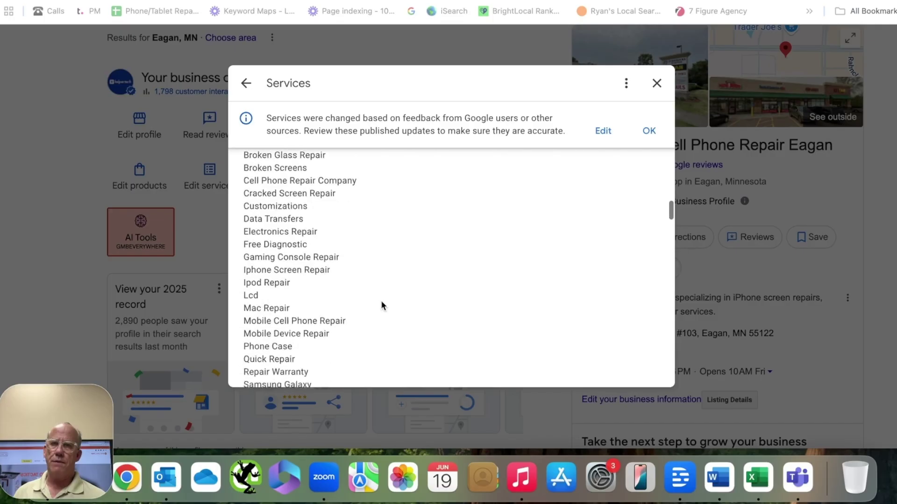
pyautogui.scroll(8, 381, 302)
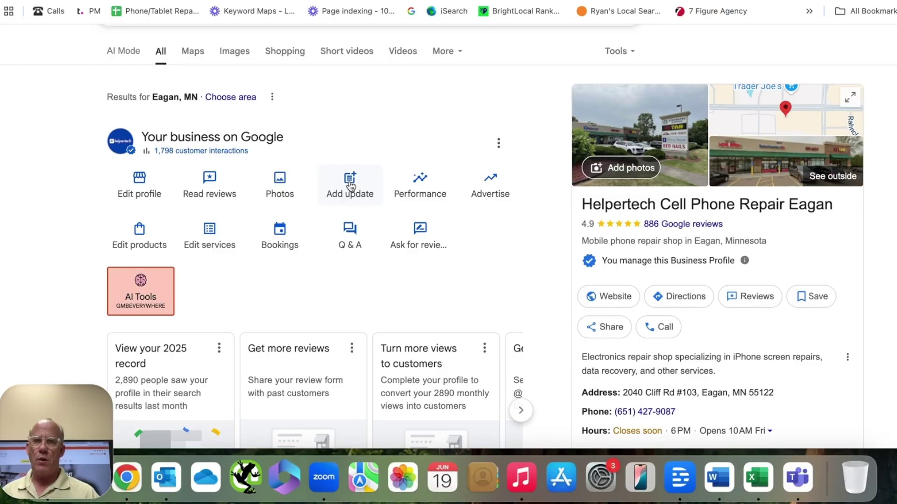
# Look at the option for adding an update, return to the profile overview and locate the published updates in the business listing
pyautogui.click(350, 186)
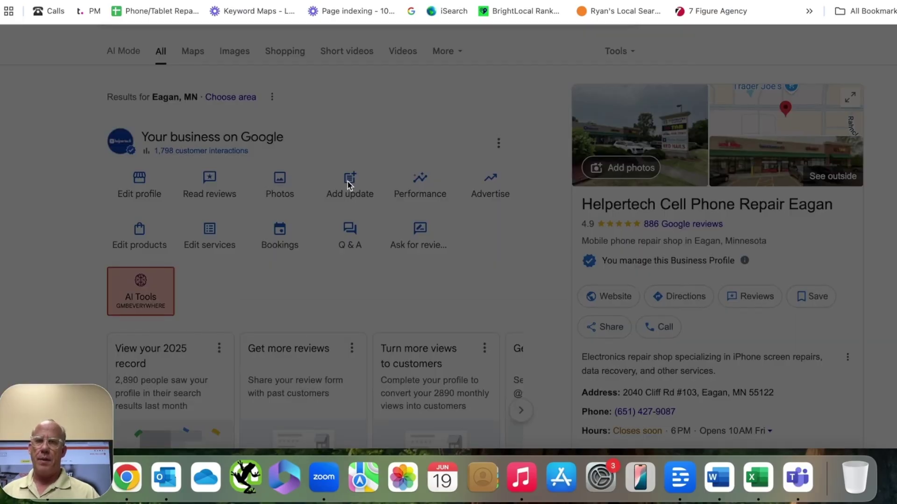
pyautogui.click(312, 122)
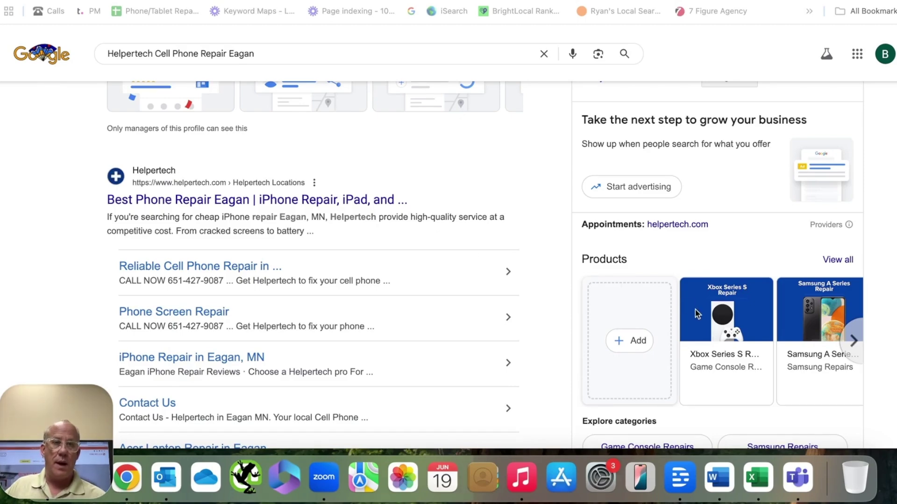
pyautogui.scroll(-2, 696, 310)
pyautogui.scroll(-5, 696, 310)
pyautogui.scroll(10, 696, 310)
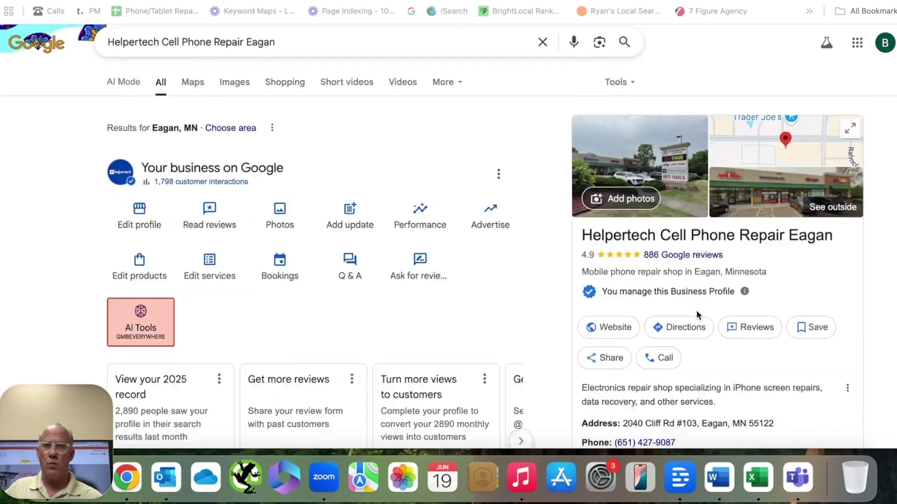
pyautogui.scroll(-2, 696, 310)
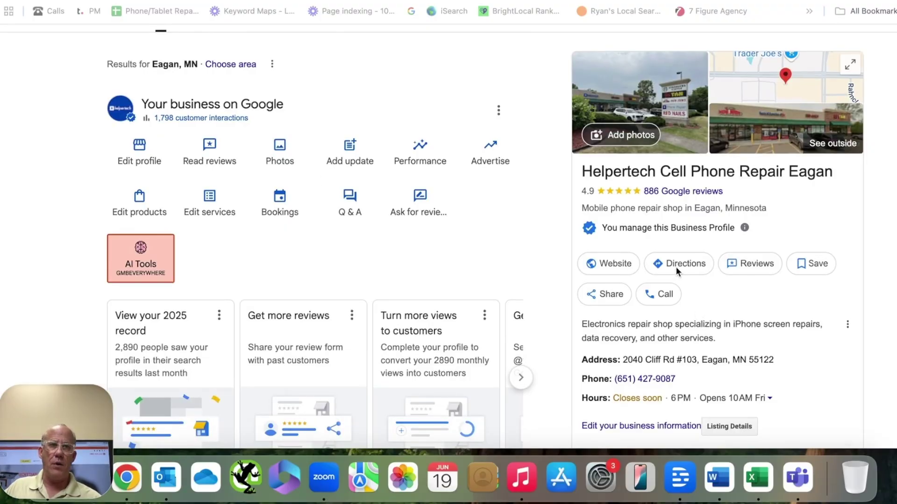
pyautogui.scroll(-15, 676, 268)
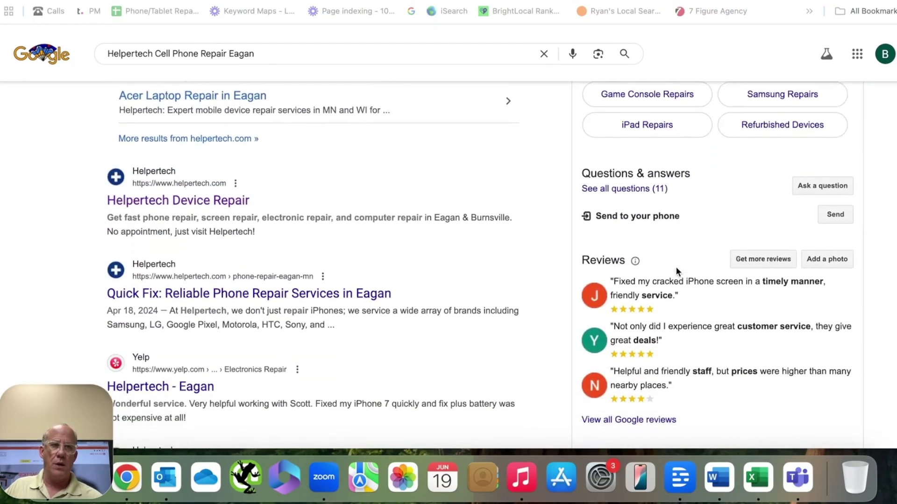
pyautogui.scroll(-7, 676, 268)
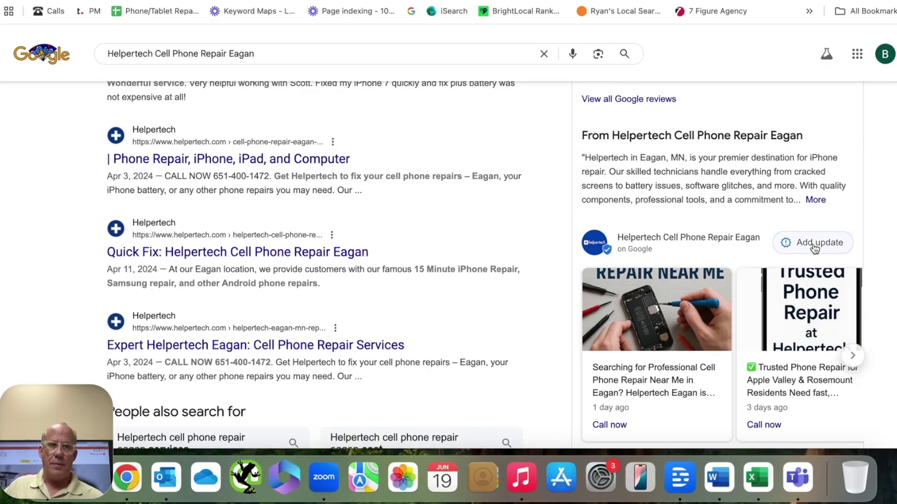
pyautogui.scroll(-2, 800, 244)
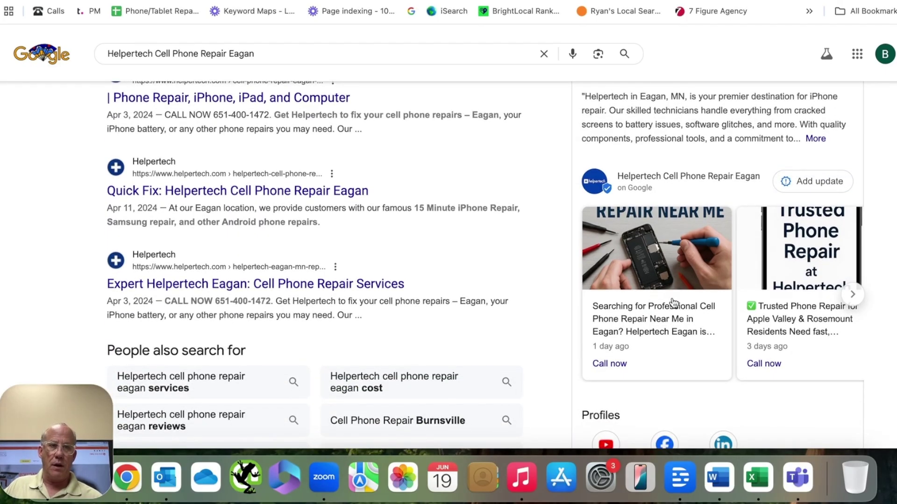
pyautogui.scroll(-2, 674, 305)
pyautogui.scroll(3, 675, 304)
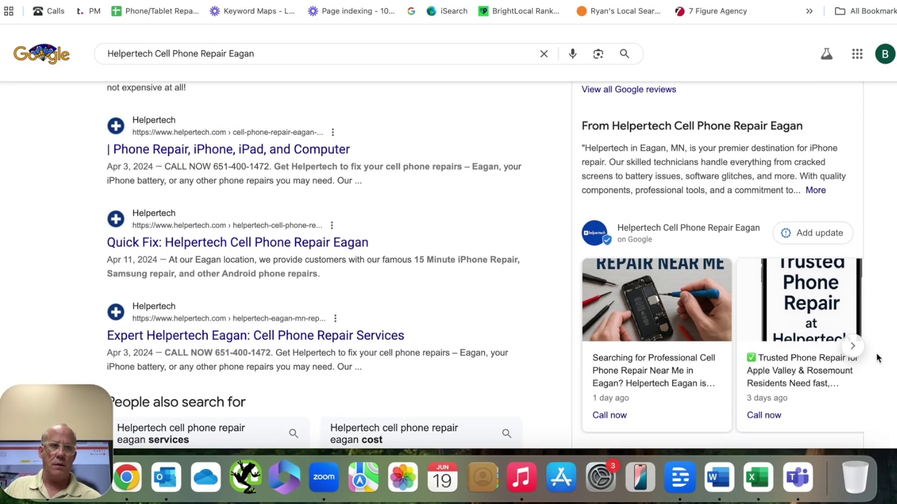
# Browse the business's published updates back to the late May 2025 posts on Samsung screens and cheap iPhone repair
pyautogui.click(853, 347)
pyautogui.click(853, 347)
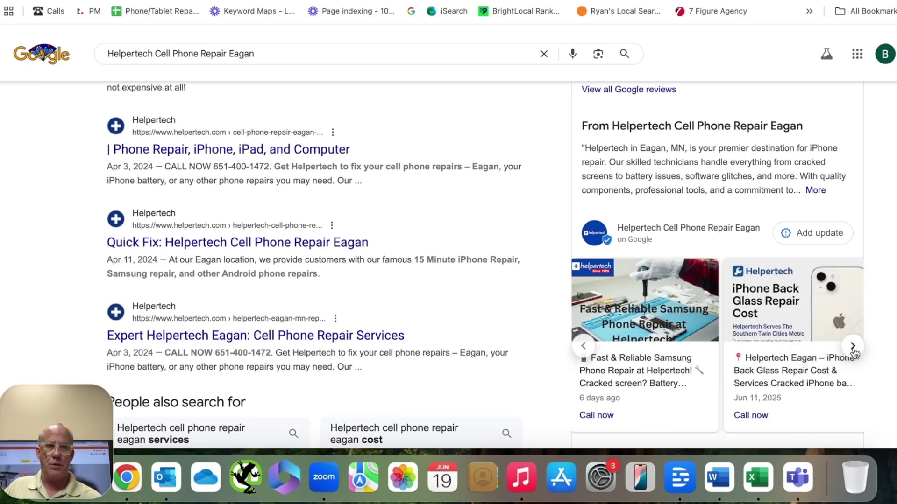
pyautogui.click(853, 347)
pyautogui.click(853, 346)
pyautogui.click(853, 347)
pyautogui.click(853, 347)
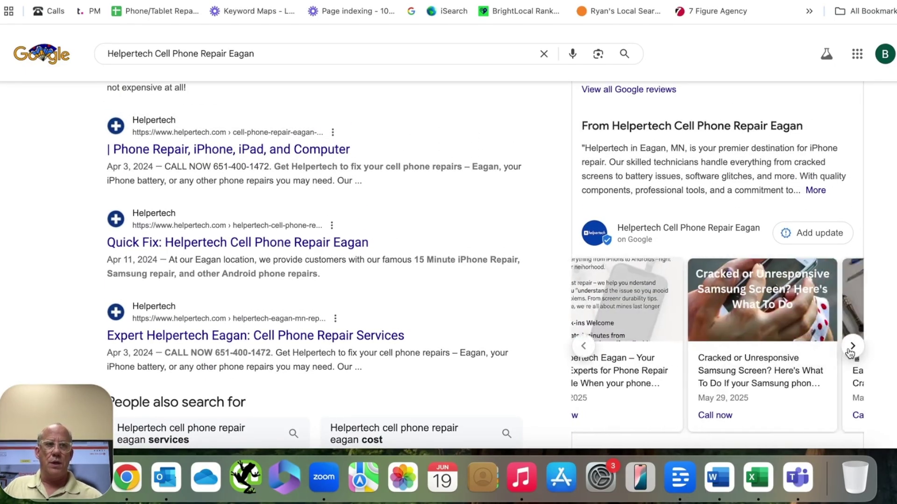
pyautogui.scroll(-1, 741, 331)
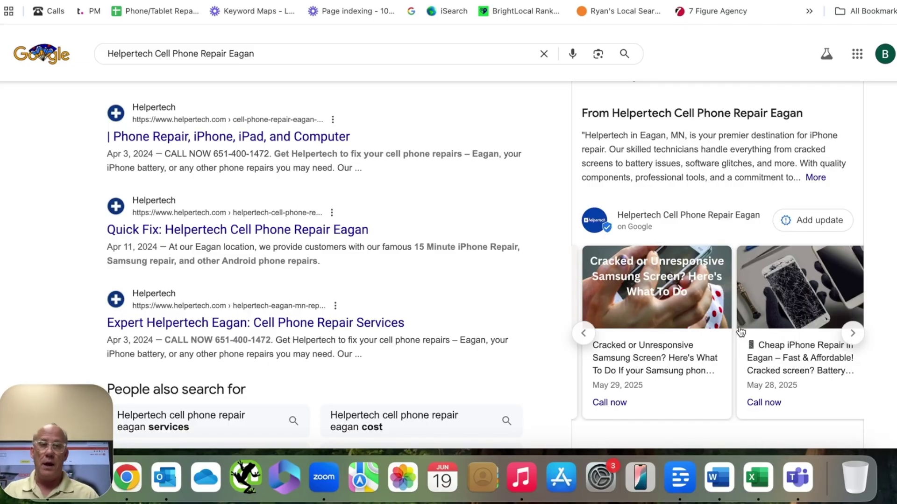
# Open the profile's Q & A, read the payment and iPhone repair questions with the owner's answers, and return to the overview
pyautogui.scroll(15, 411, 234)
pyautogui.scroll(-5, 412, 233)
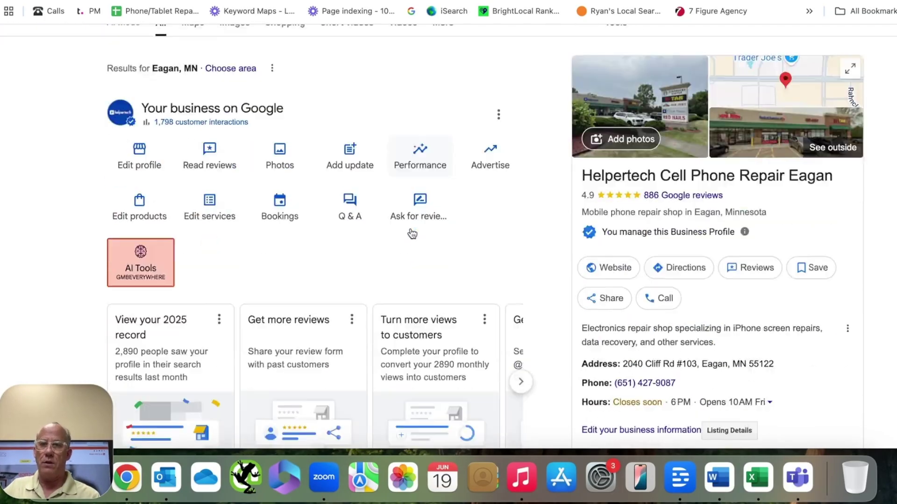
pyautogui.scroll(3, 412, 234)
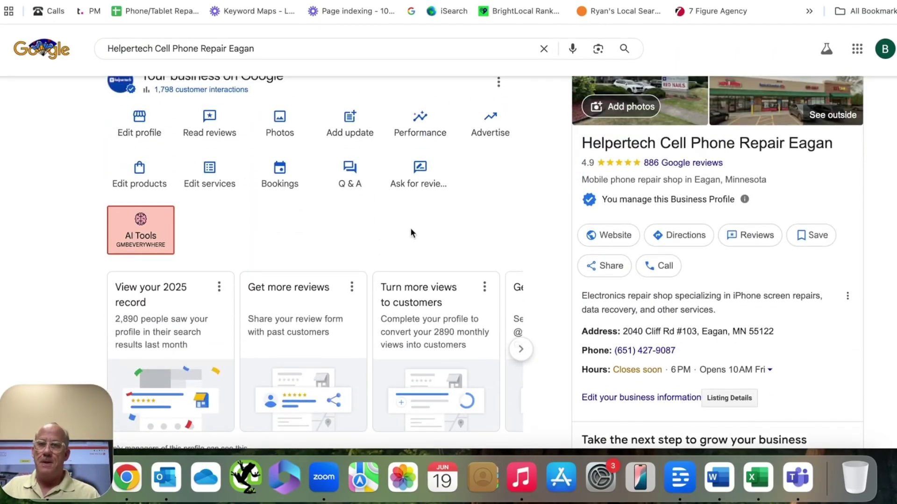
pyautogui.scroll(1, 410, 229)
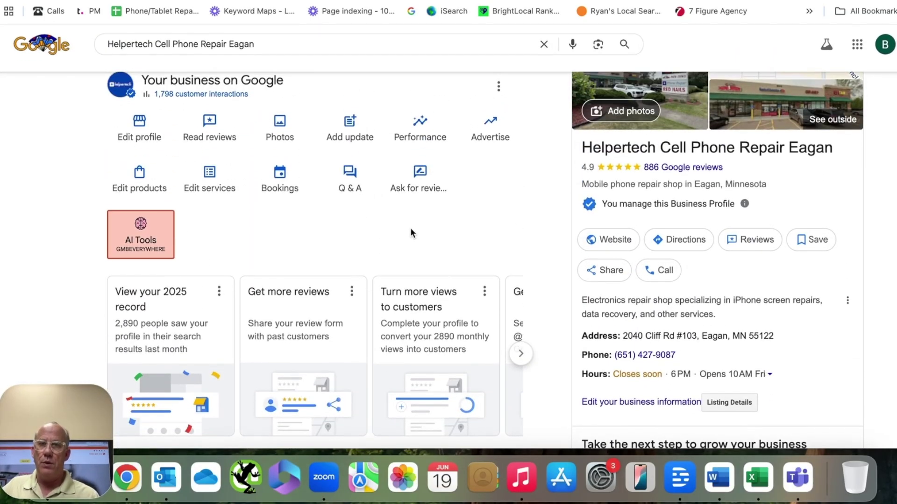
pyautogui.click(351, 185)
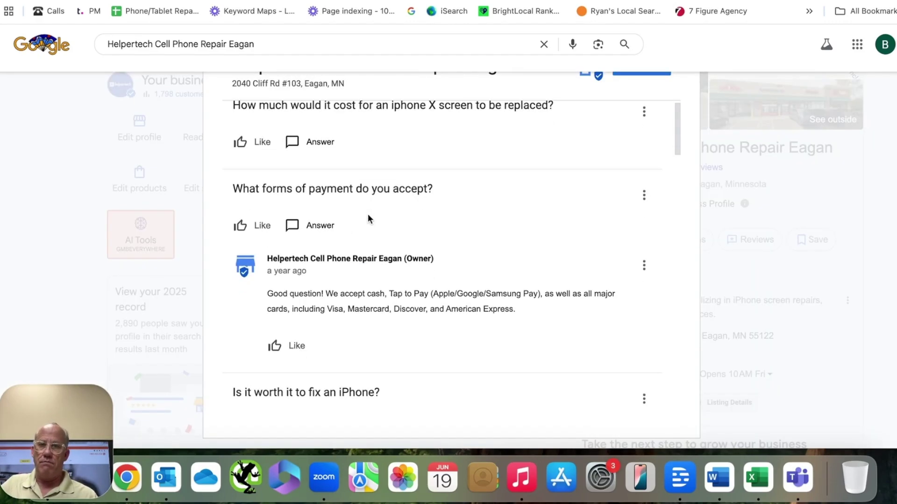
pyautogui.scroll(-1, 368, 217)
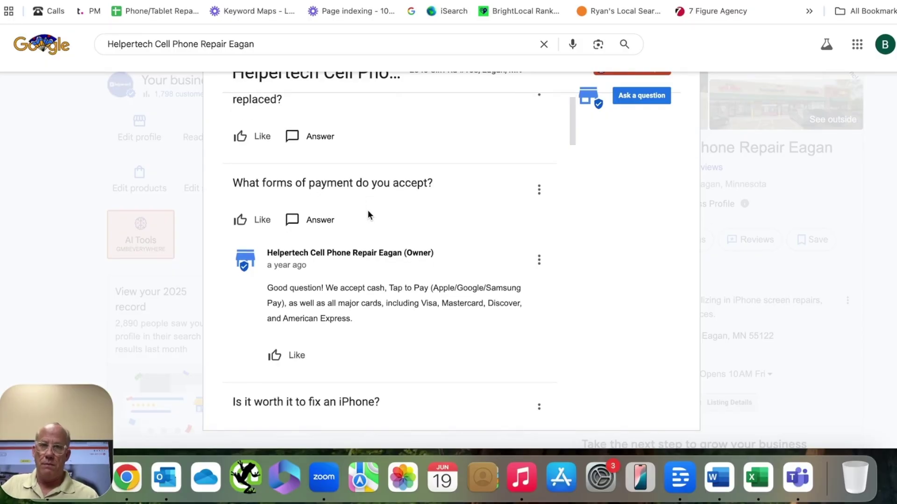
pyautogui.scroll(2, 368, 215)
pyautogui.scroll(-5, 368, 214)
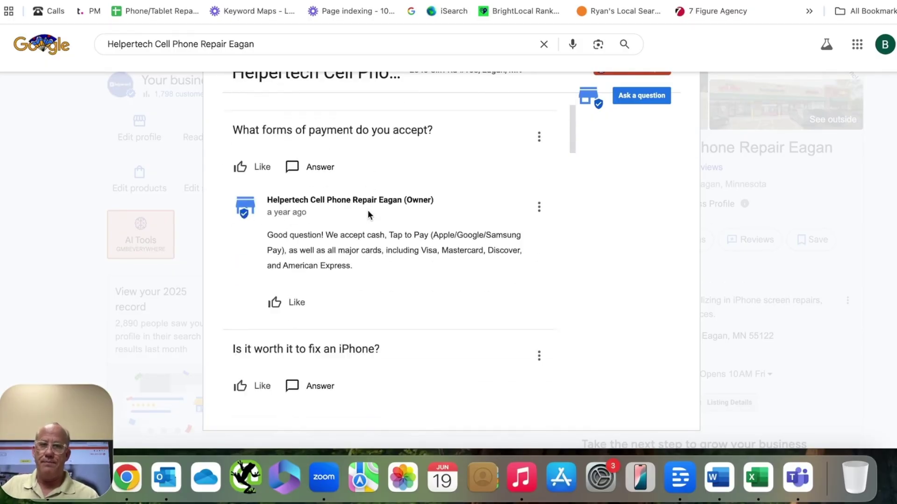
pyautogui.scroll(-1, 368, 213)
pyautogui.scroll(5, 367, 212)
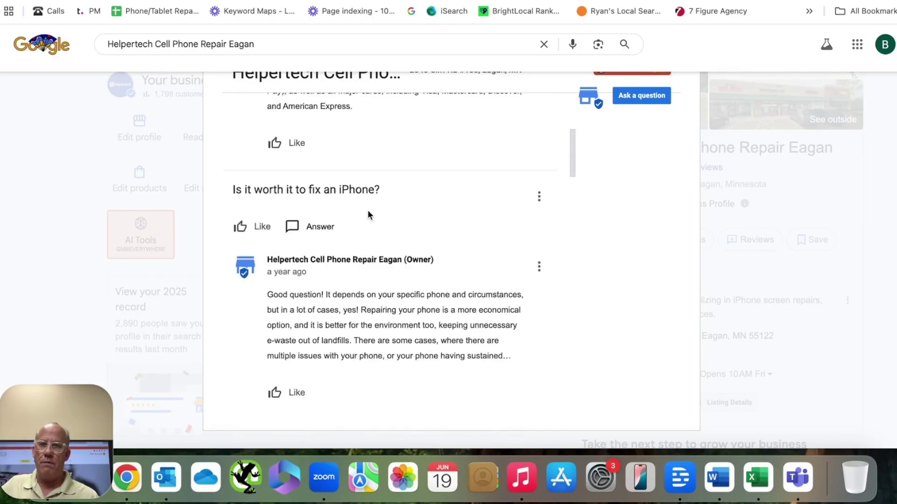
pyautogui.click(8, 1)
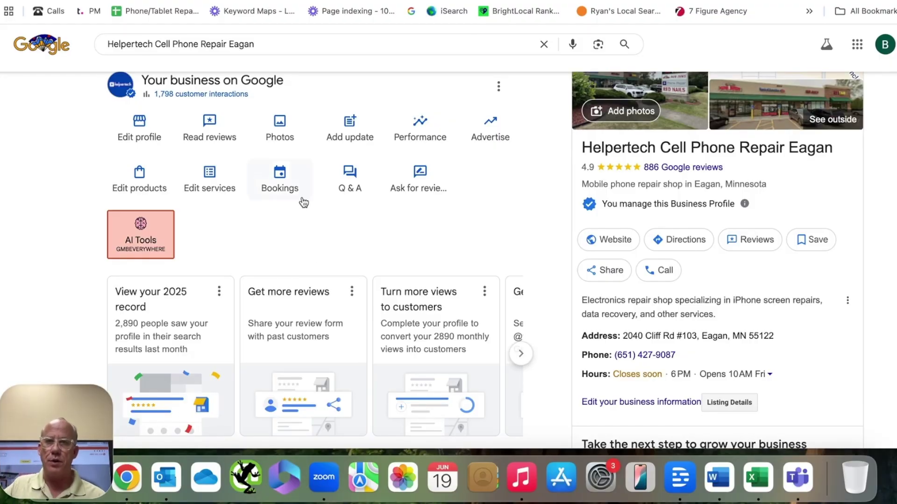
pyautogui.click(287, 177)
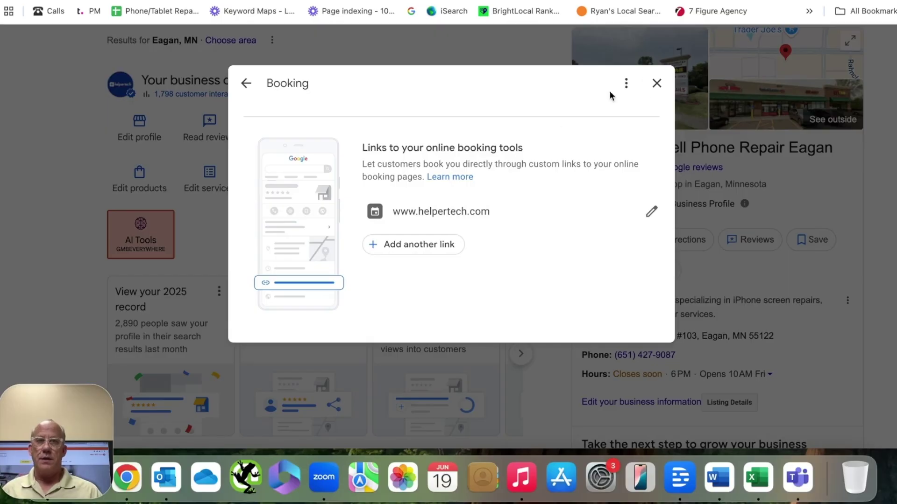
pyautogui.click(657, 84)
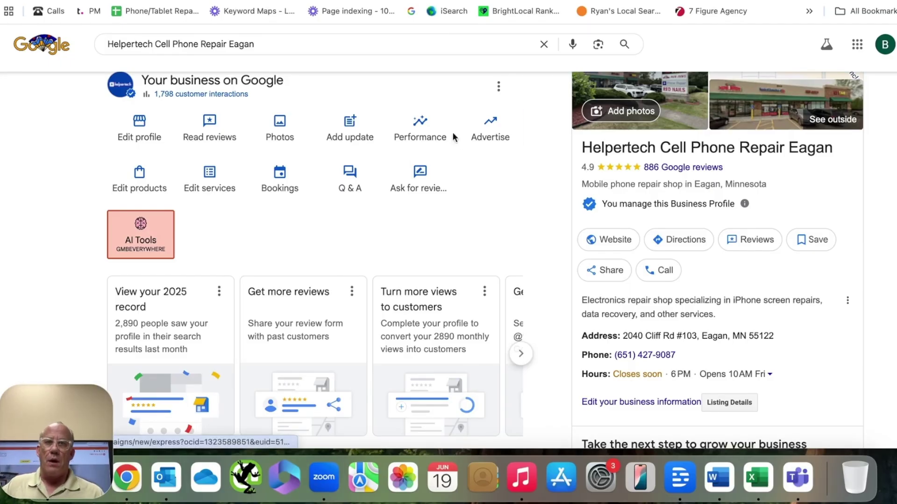
pyautogui.scroll(1, 465, 214)
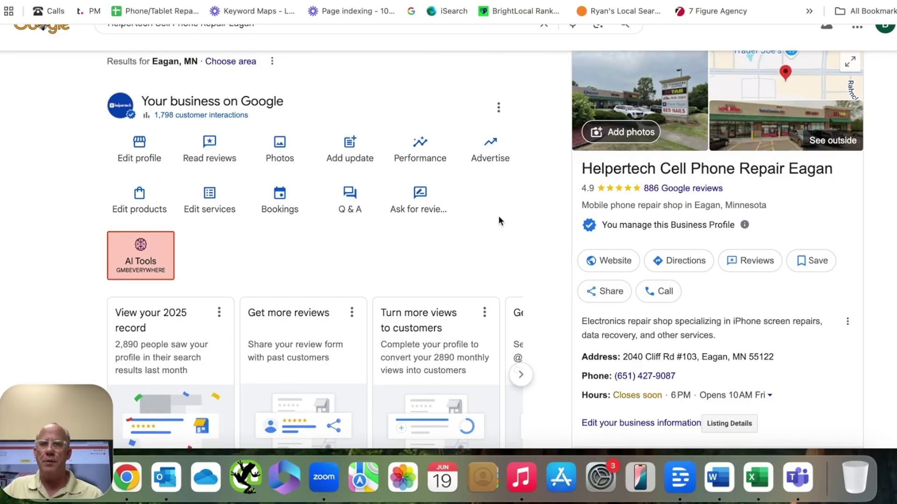
# Open the review request options and examine the review link, sharing channels and QR code
pyautogui.click(421, 197)
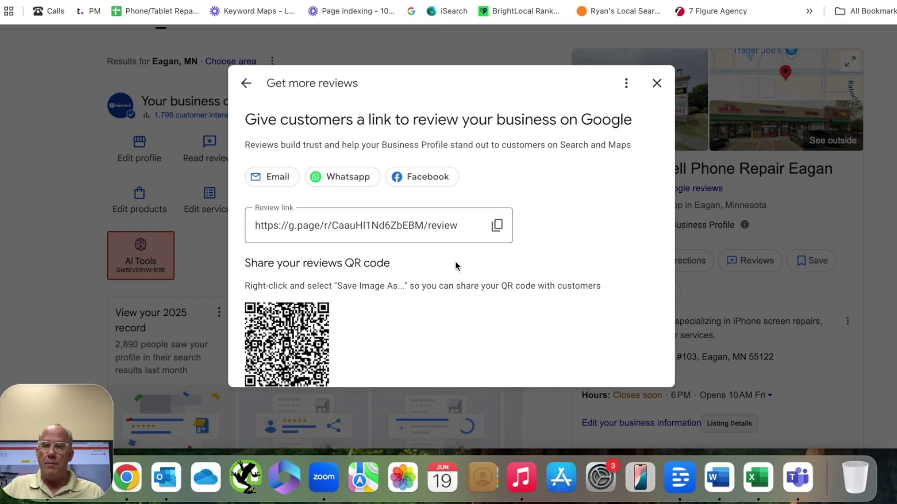
pyautogui.scroll(-2, 431, 292)
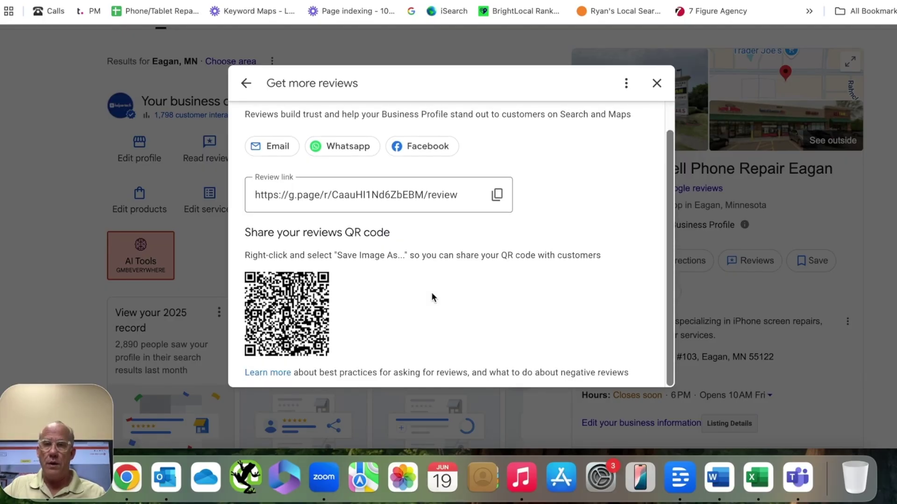
pyautogui.scroll(2, 430, 292)
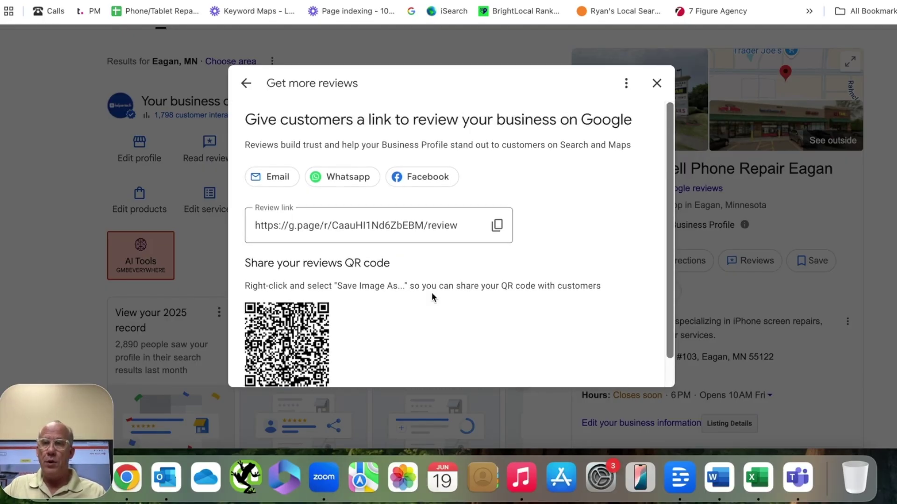